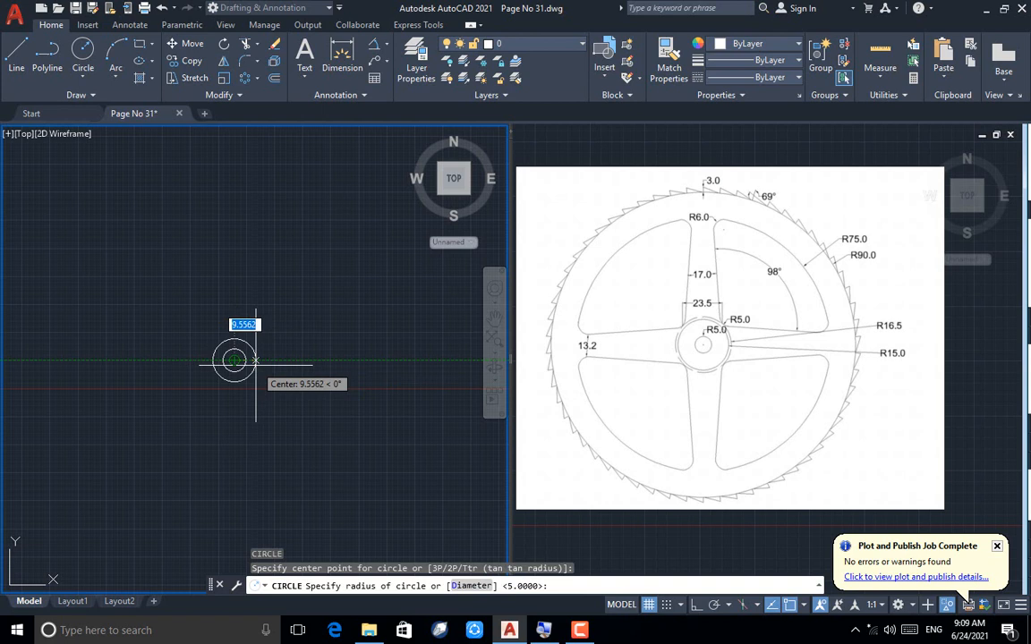
Draw two hub circles with radii 15 and 16.5, concentric with the small central circle
type("15")
key("Return")
key("Return")
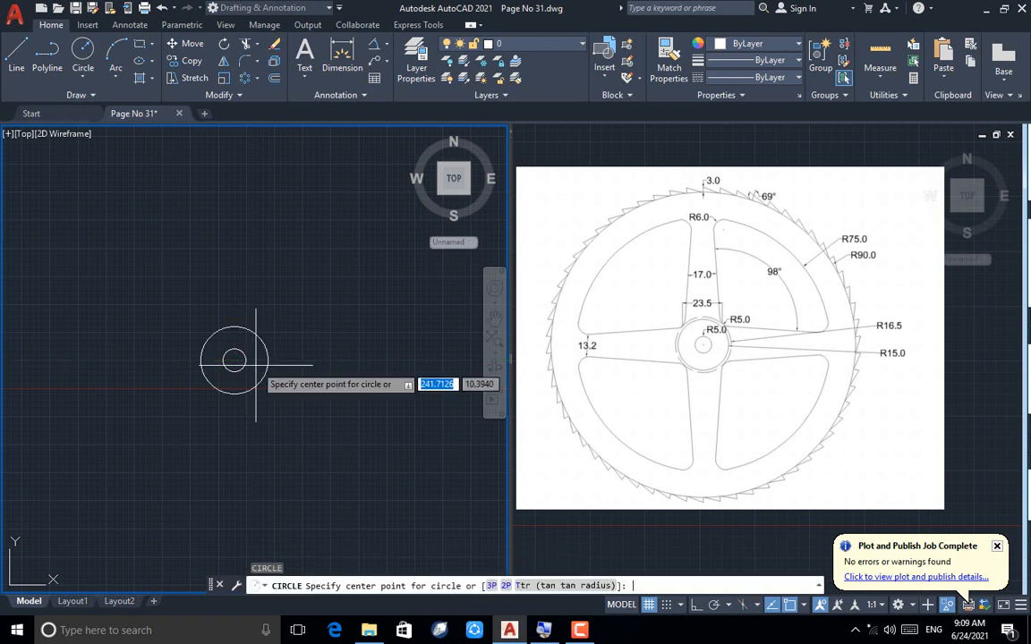
left_click(233, 361)
type("16")
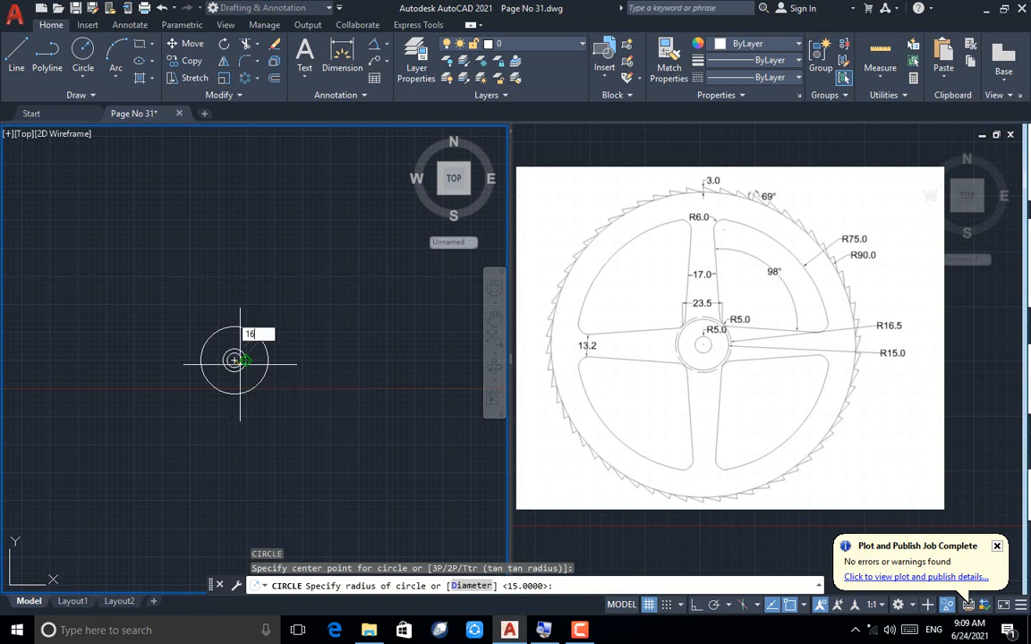
type(".5")
key("Return")
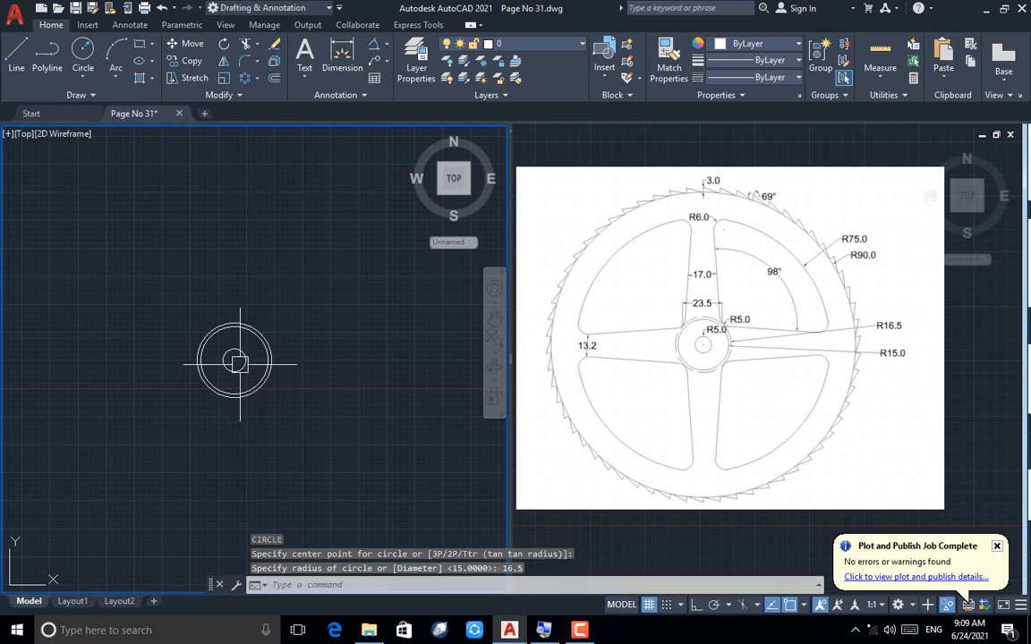
Draw two large circles with radii 75 and 90 around the same center point
key("Return")
left_click(234, 360)
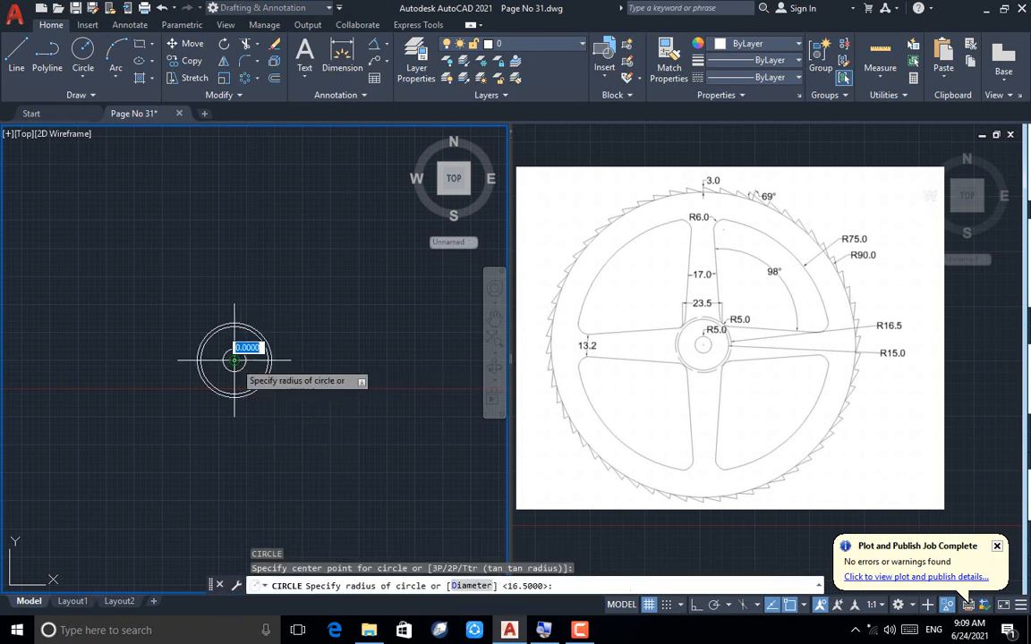
type("7")
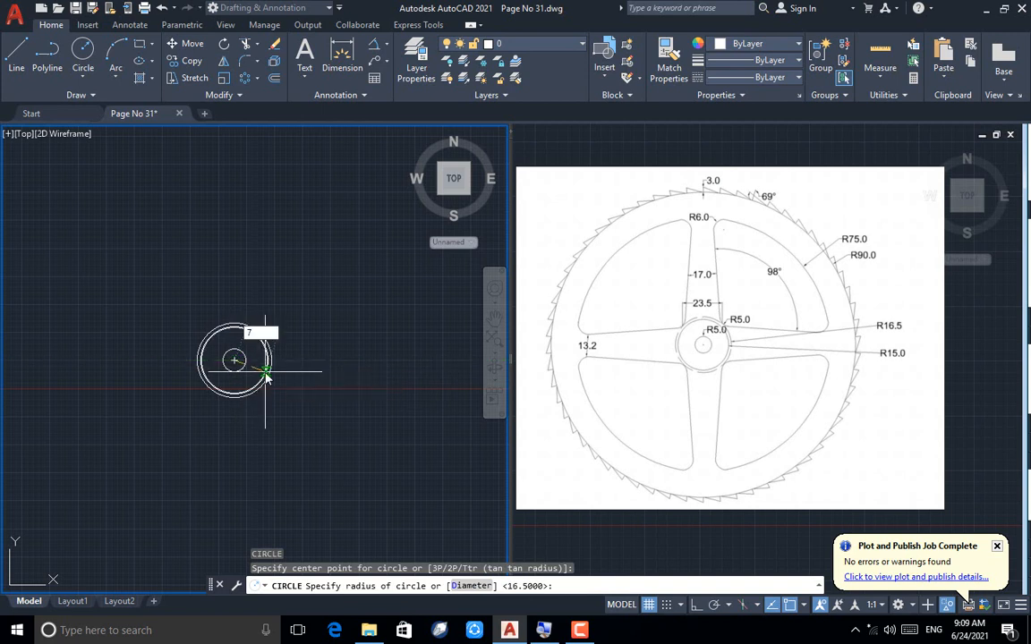
type("5")
key("Return")
key("Return")
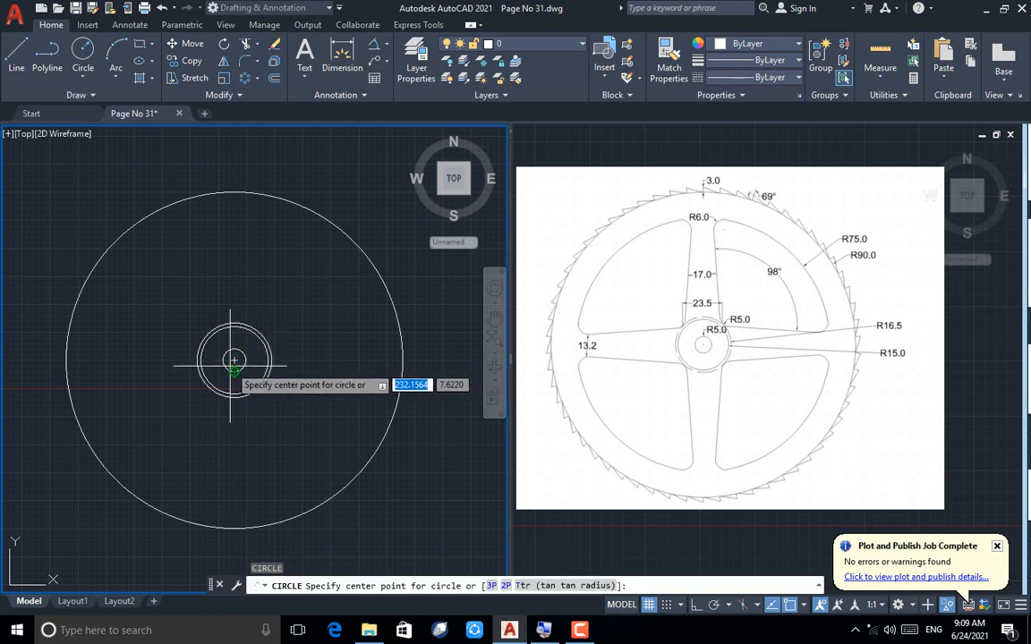
left_click(231, 363)
type("90")
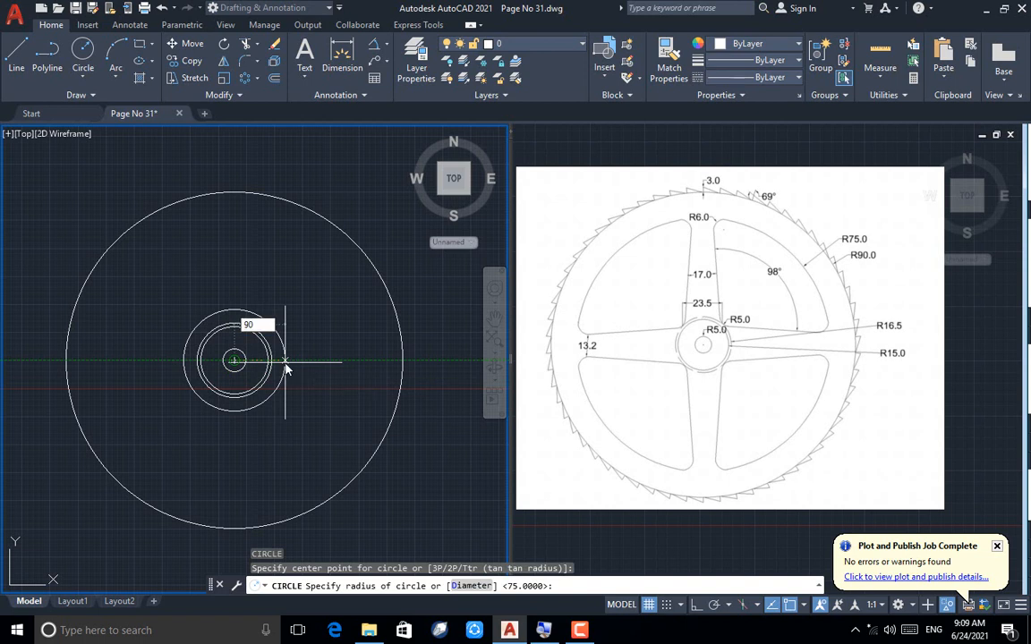
key("Return")
key("Escape")
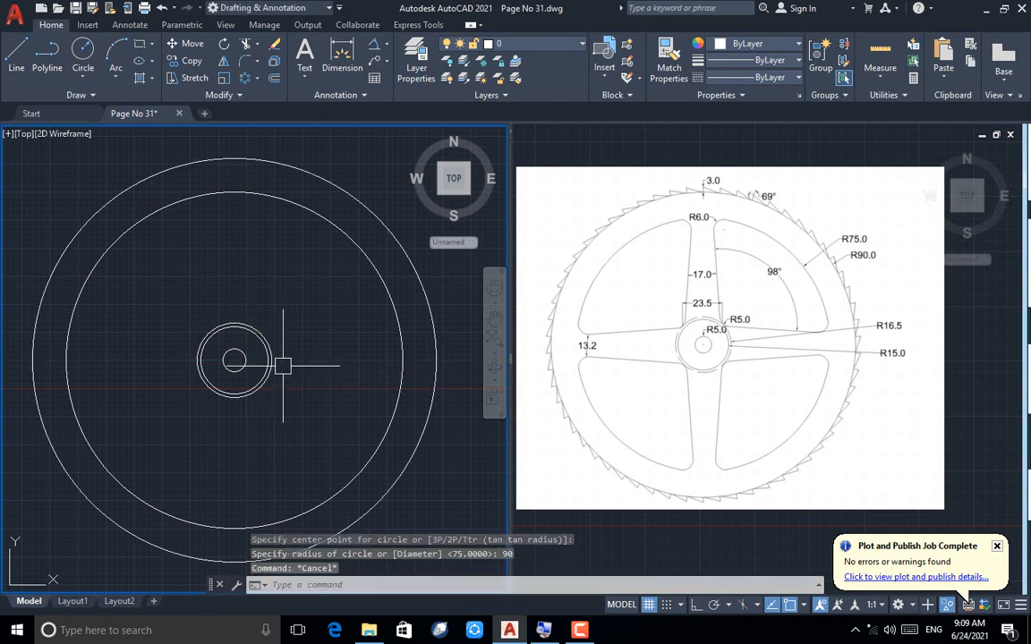
Draw a horizontal line from the center to just beyond the outer circle and a vertical line from the center up to that circle
type("l")
key("Return")
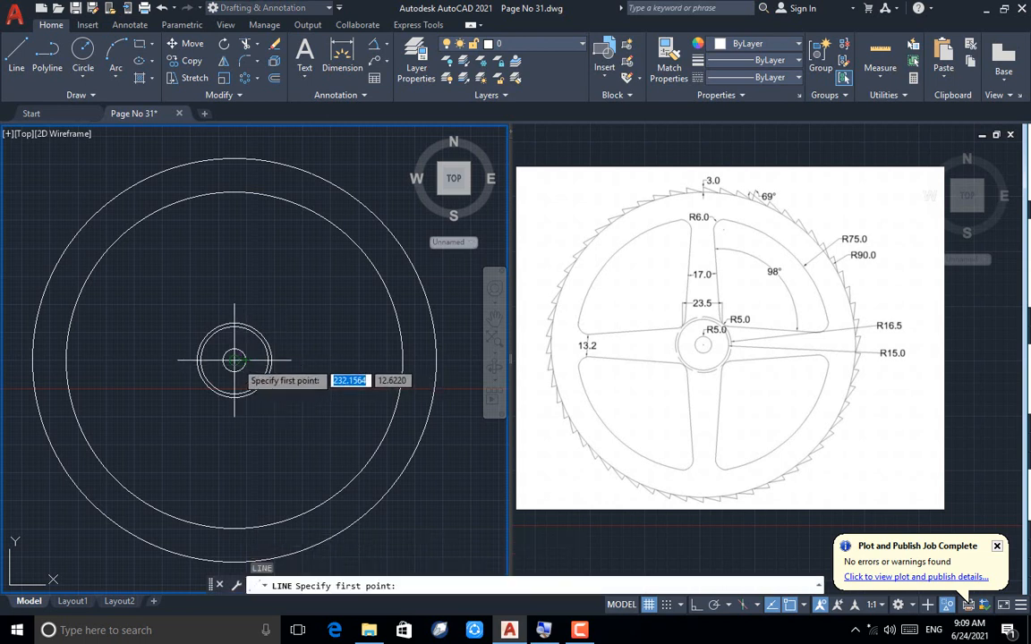
left_click(233, 360)
left_click(447, 361)
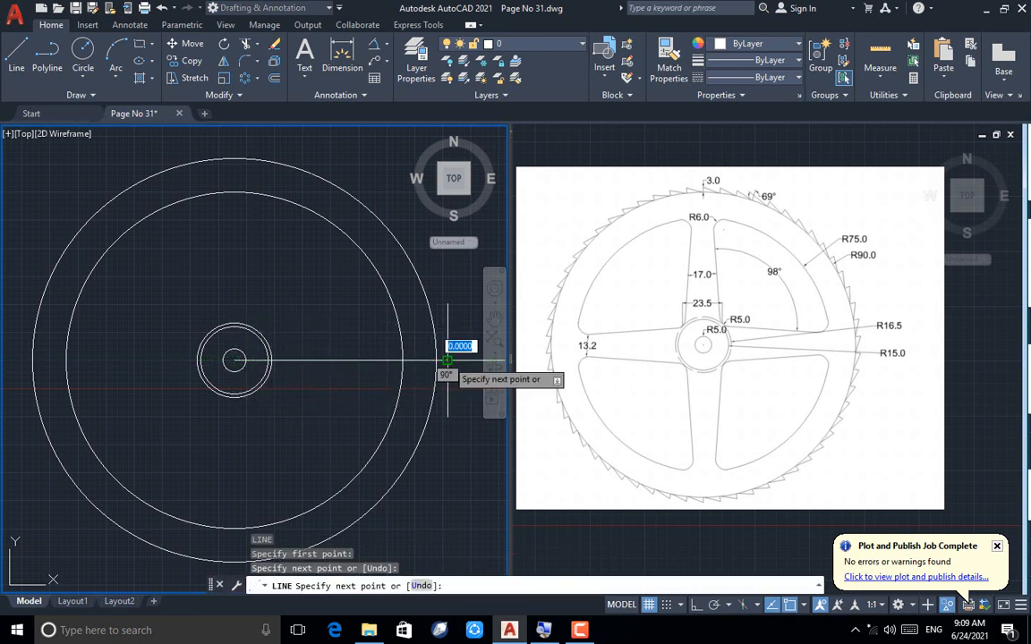
key("Return")
key("Return")
left_click(234, 360)
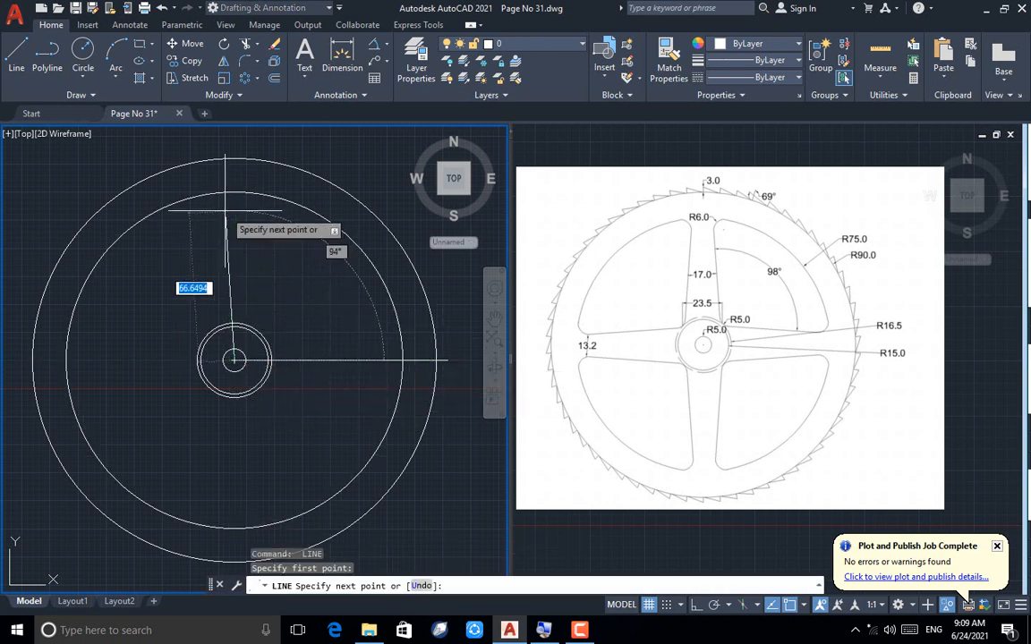
left_click(233, 159)
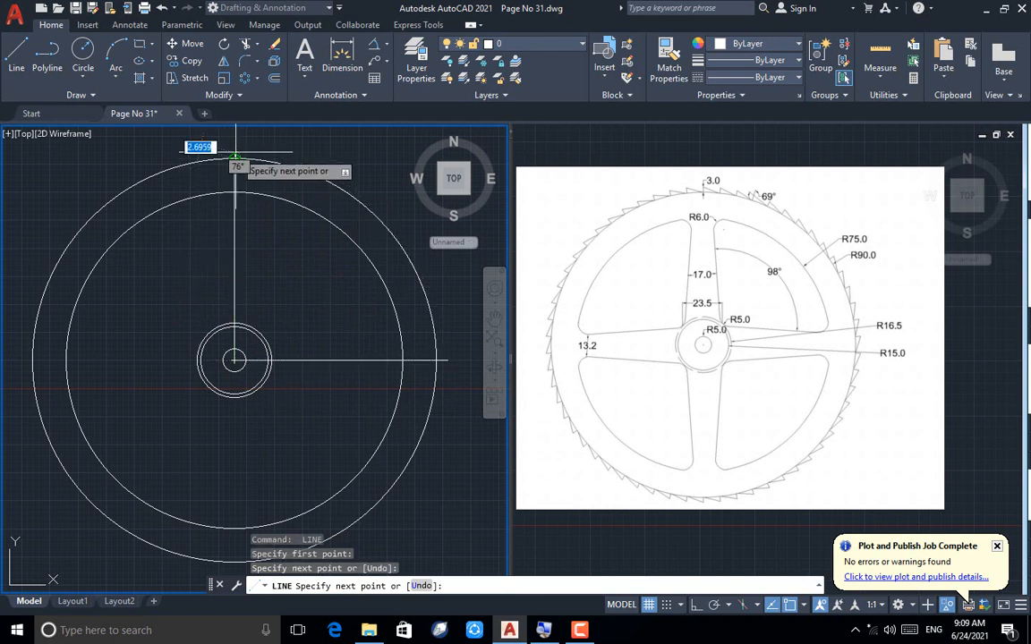
key("Escape")
Offset the vertical center line by 10 to both sides
type("o")
key("Return")
type("10")
key("Return")
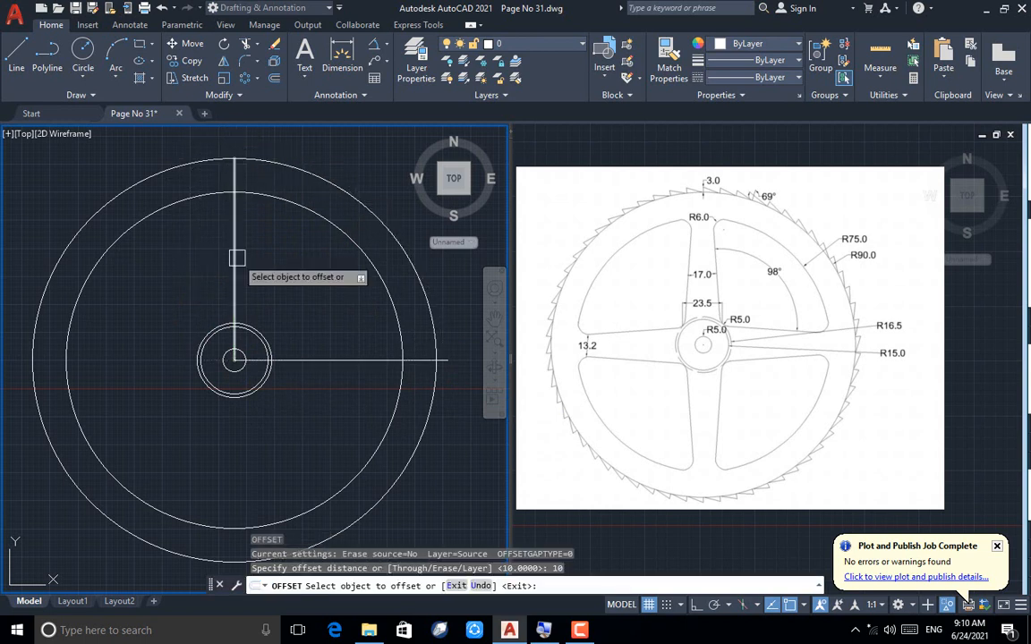
left_click(236, 258)
left_click(264, 260)
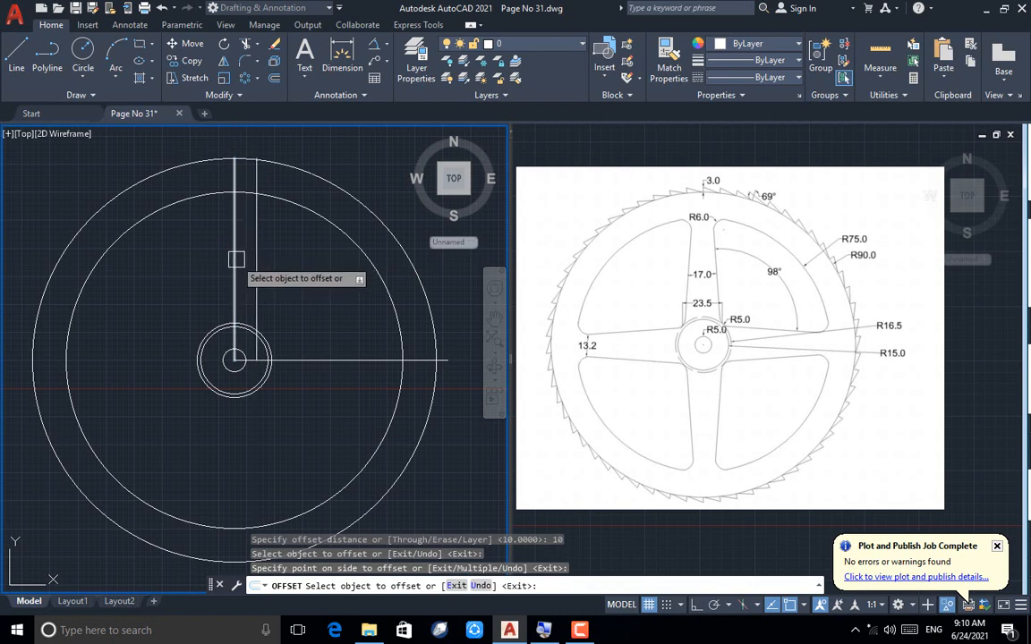
left_click(234, 257)
left_click(211, 263)
key("Escape")
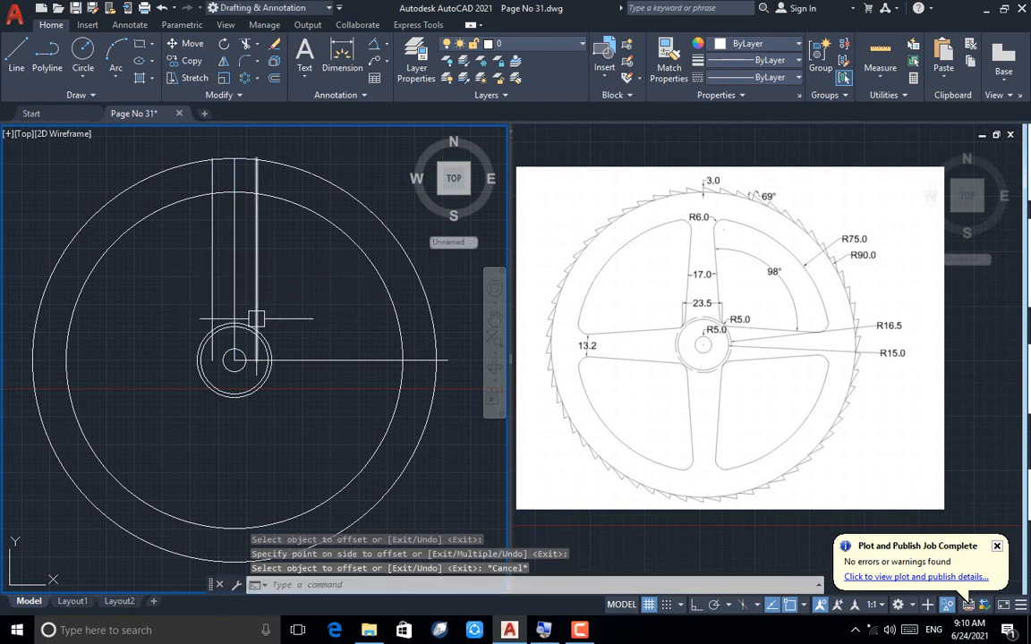
Draw a 65-long line from the right offset line's intersection with the 15-radius circle, sloping slightly downward to the right
type("l")
key("Return")
scroll(257, 338, "up", 2)
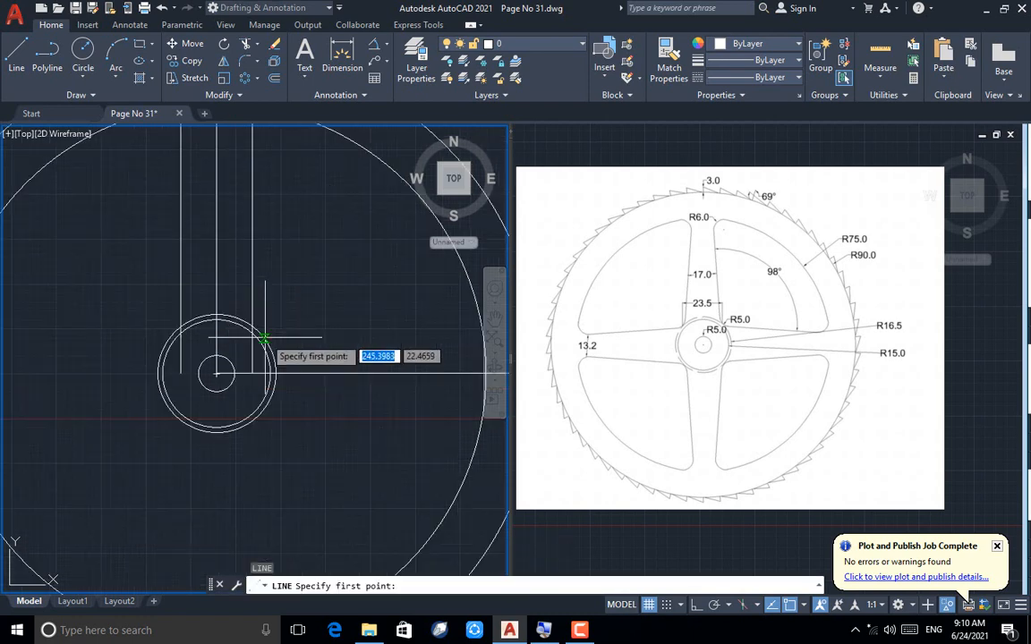
left_click(252, 334)
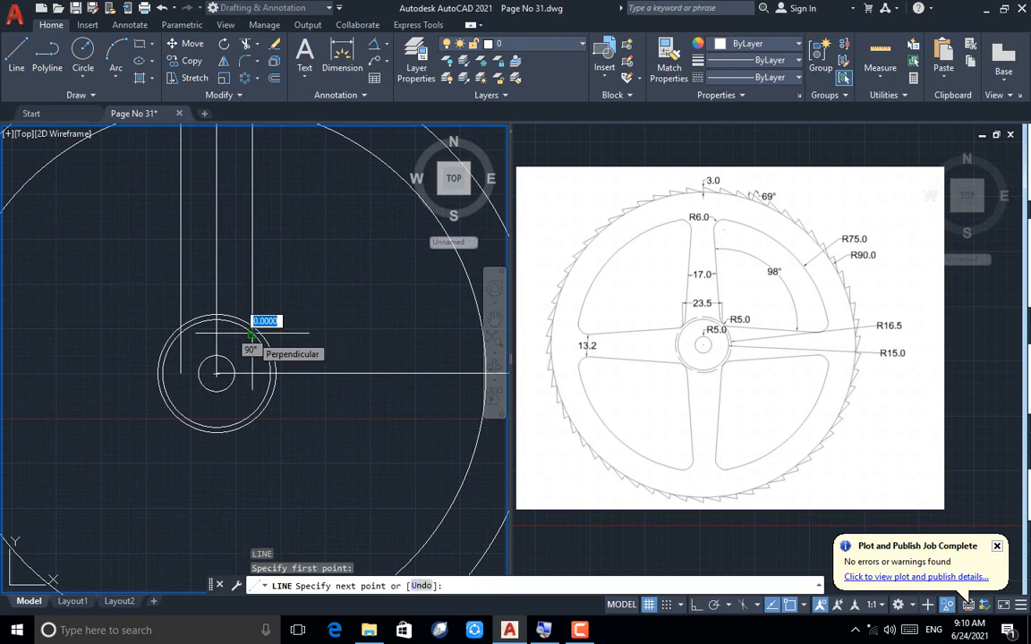
scroll(232, 354, "down", 3)
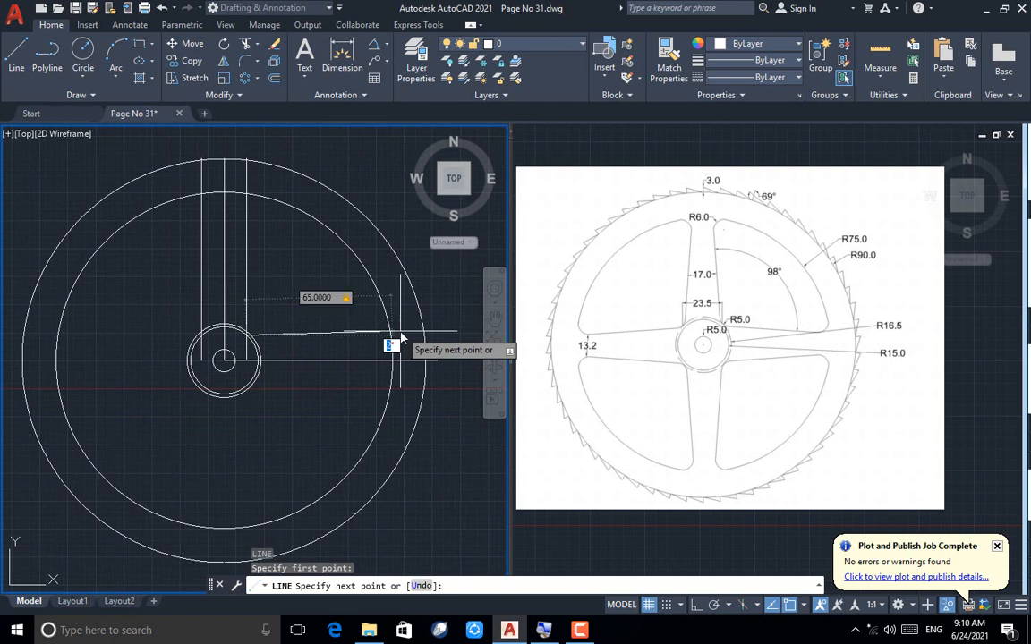
key("Return")
key("Return")
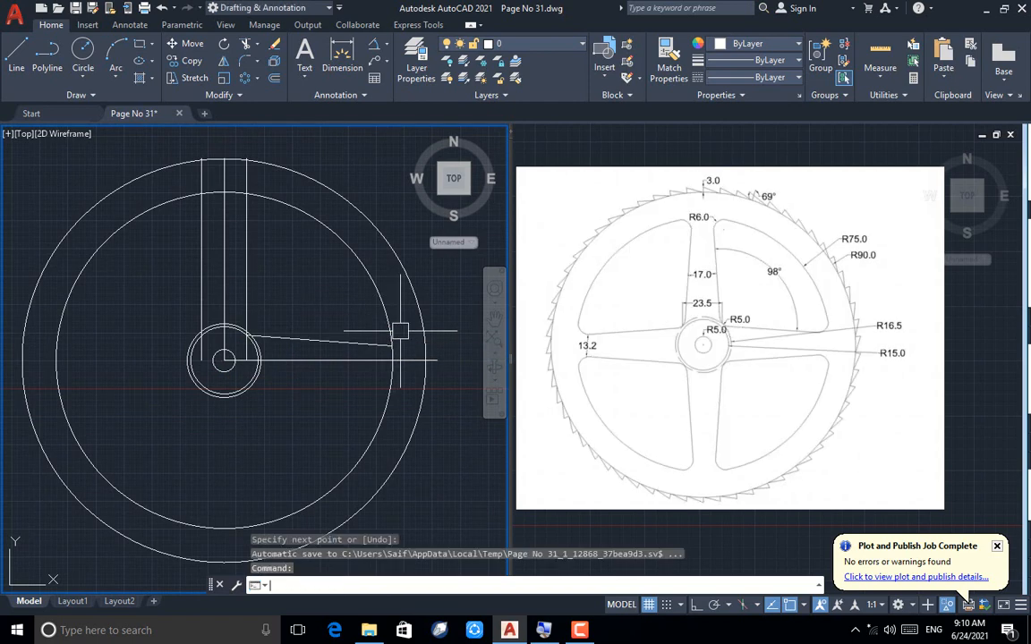
Draw a second line from the same start point, 65 long at a 94° angle, upward to the 75-radius circle
key("Return")
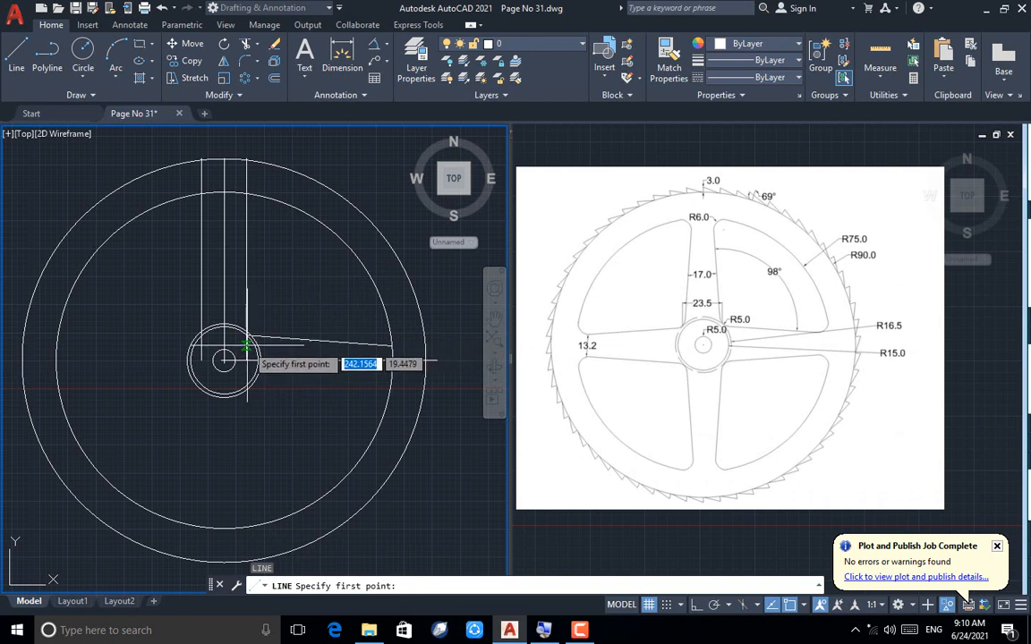
left_click(247, 335)
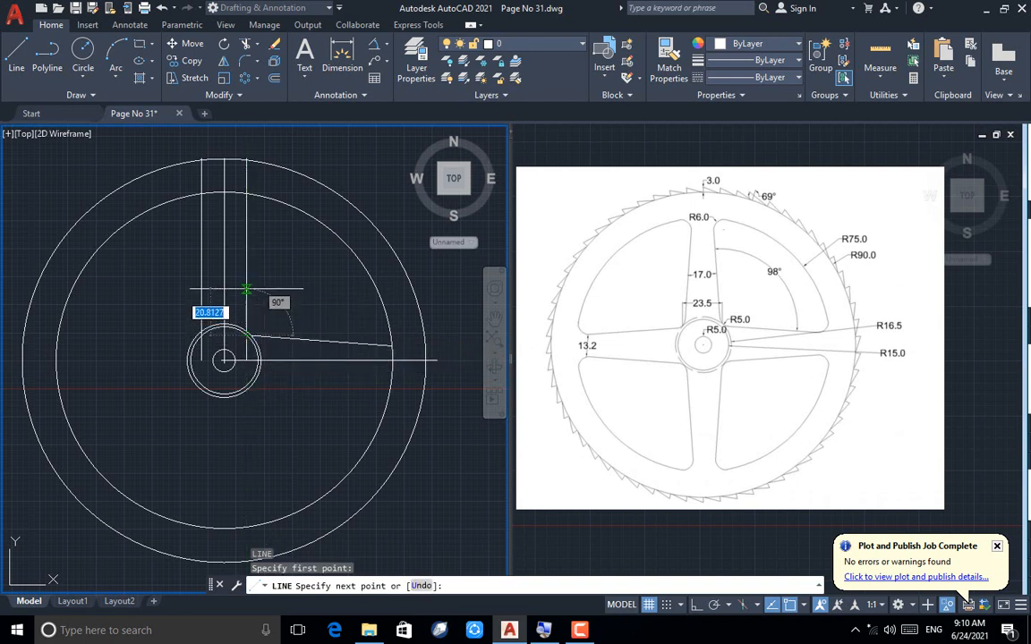
type("65")
key("Tab")
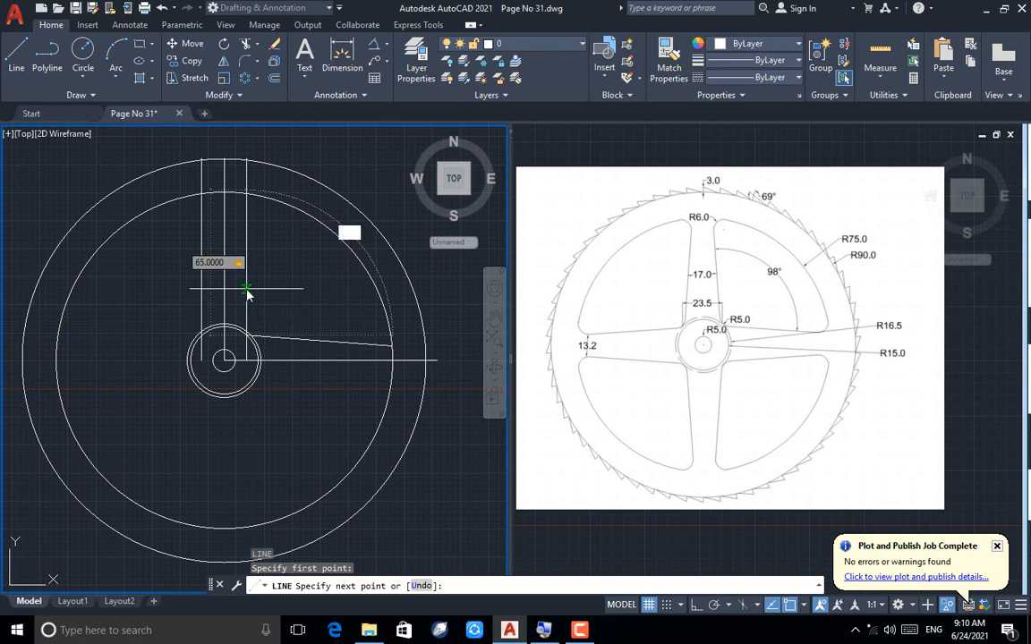
type("94")
key("Return")
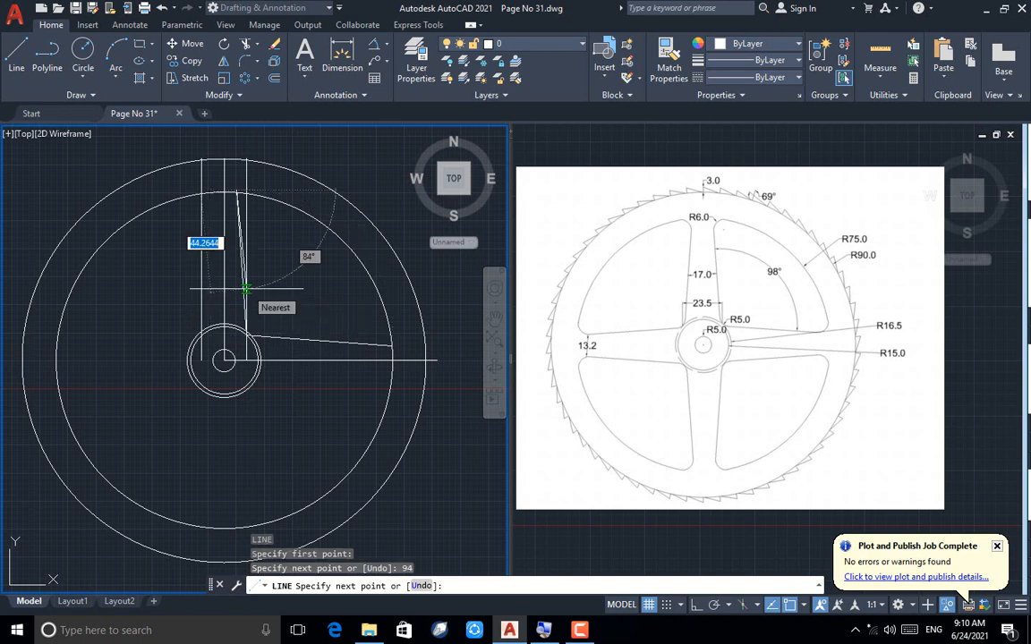
key("Return")
Delete the two vertical offset lines and both the vertical and horizontal center lines
left_click(246, 219)
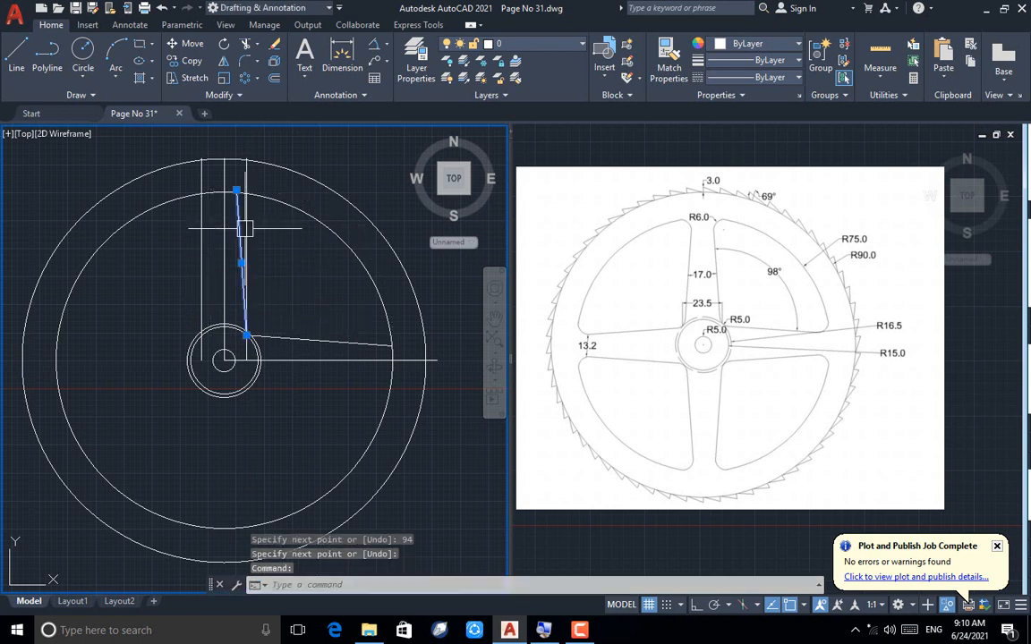
key("Escape")
left_click(248, 217)
left_click(203, 219)
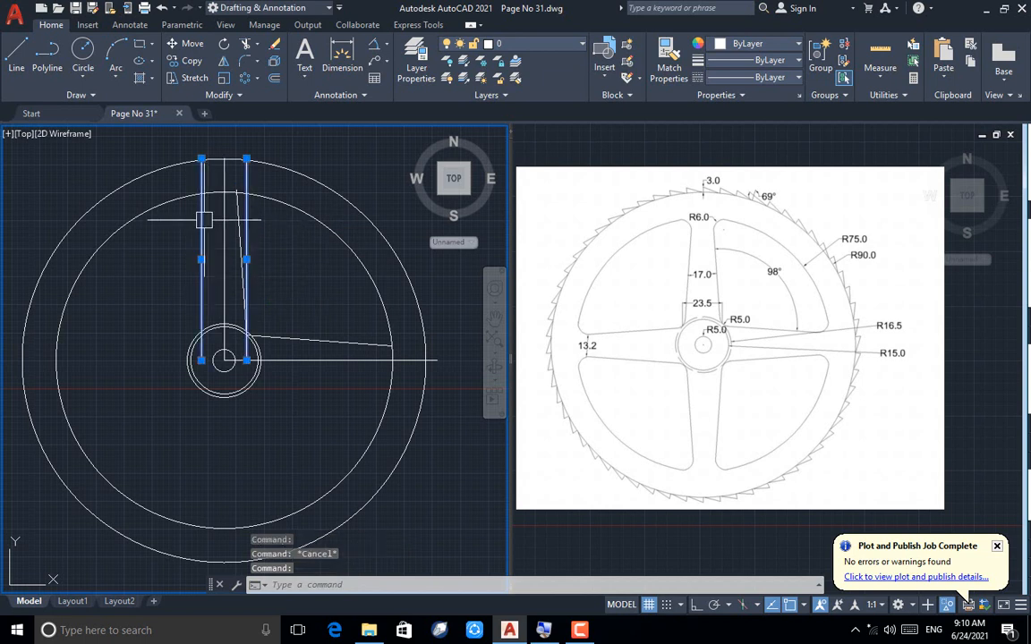
key("Delete")
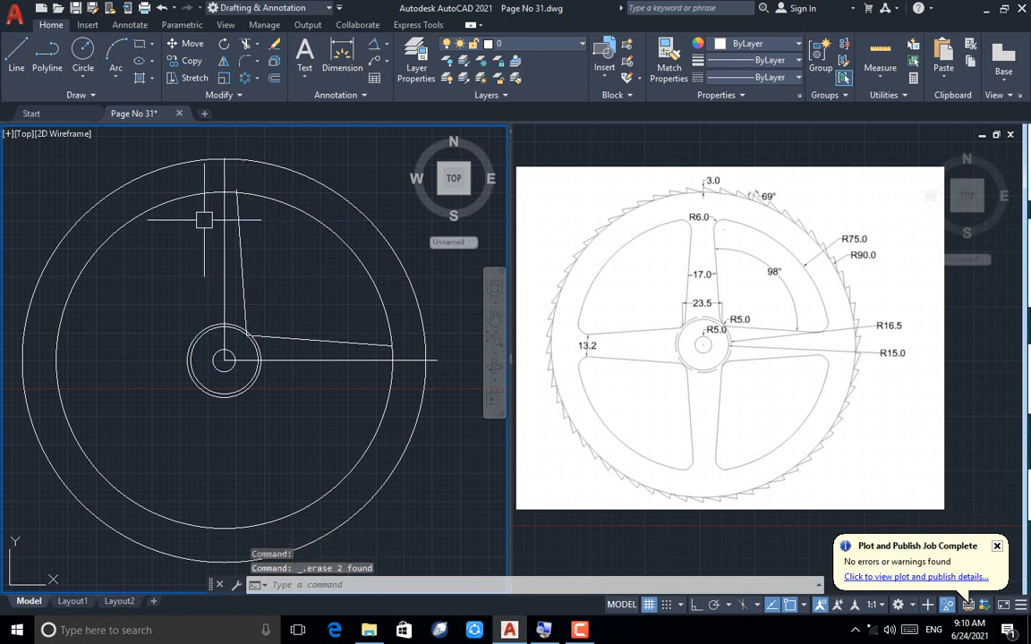
left_click(223, 246)
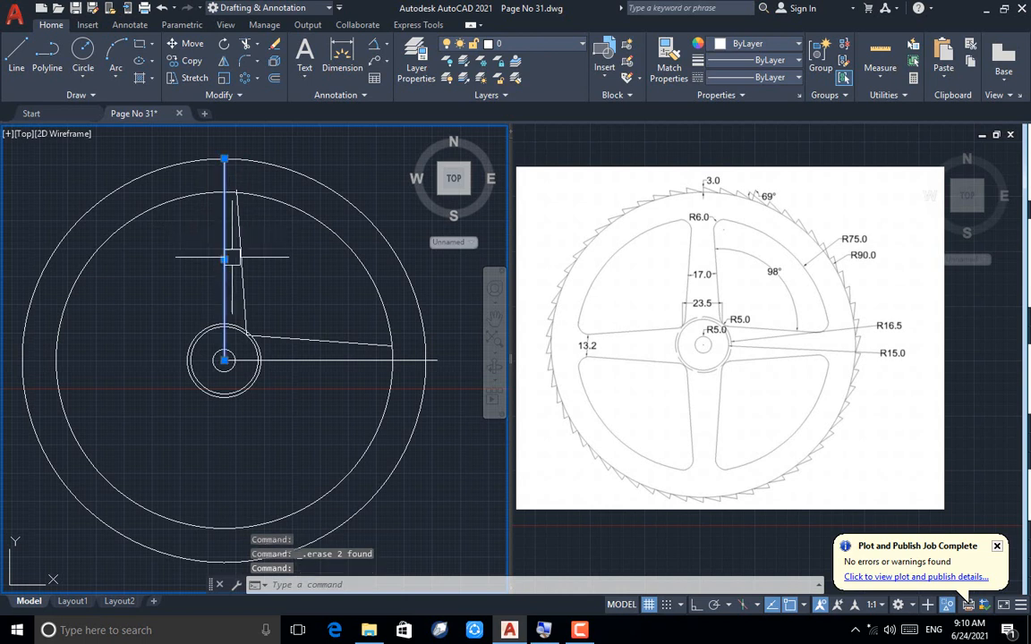
left_click(290, 360)
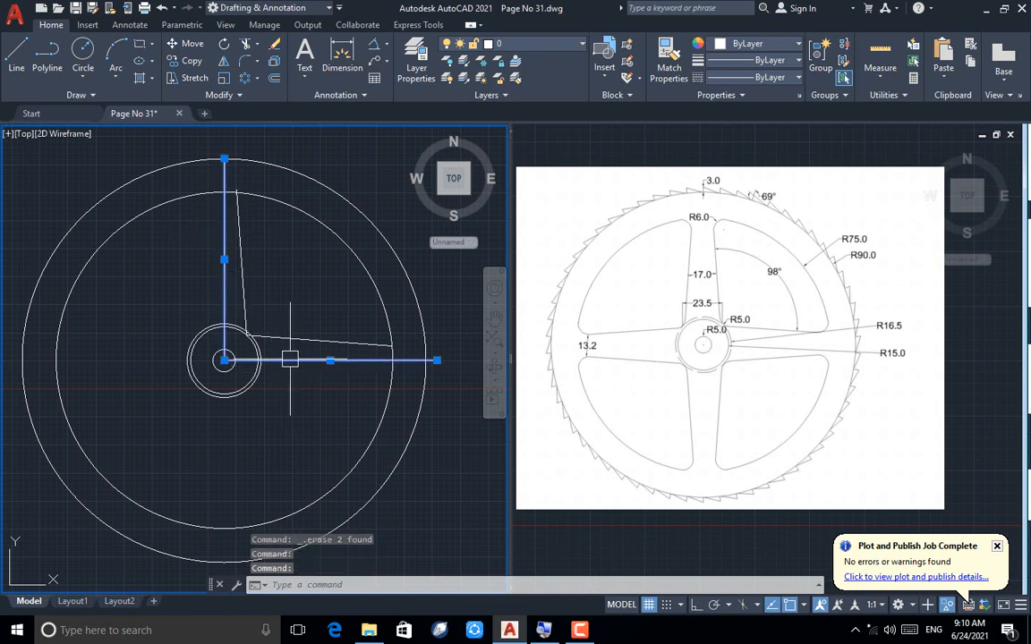
key("Delete")
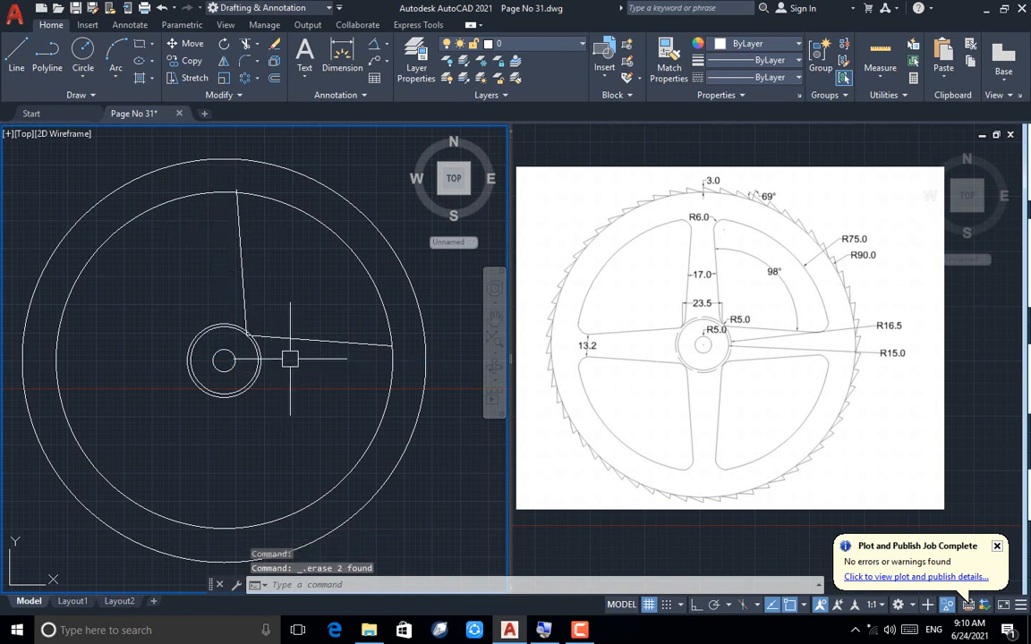
Fillet both spoke lines where they meet the 75-radius circle, using a radius of 6
left_click(241, 62)
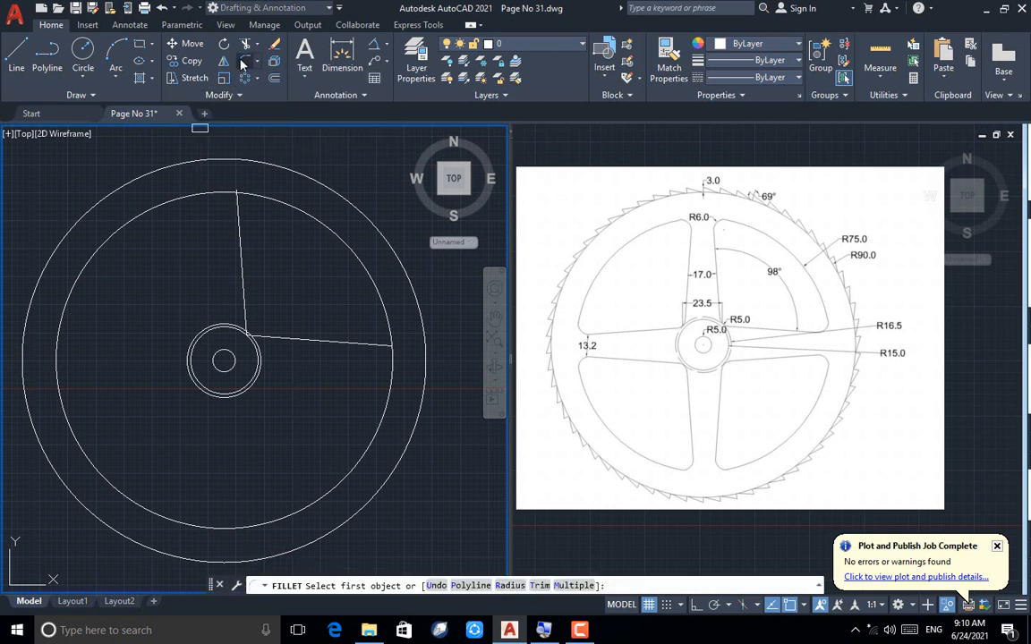
left_click(508, 586)
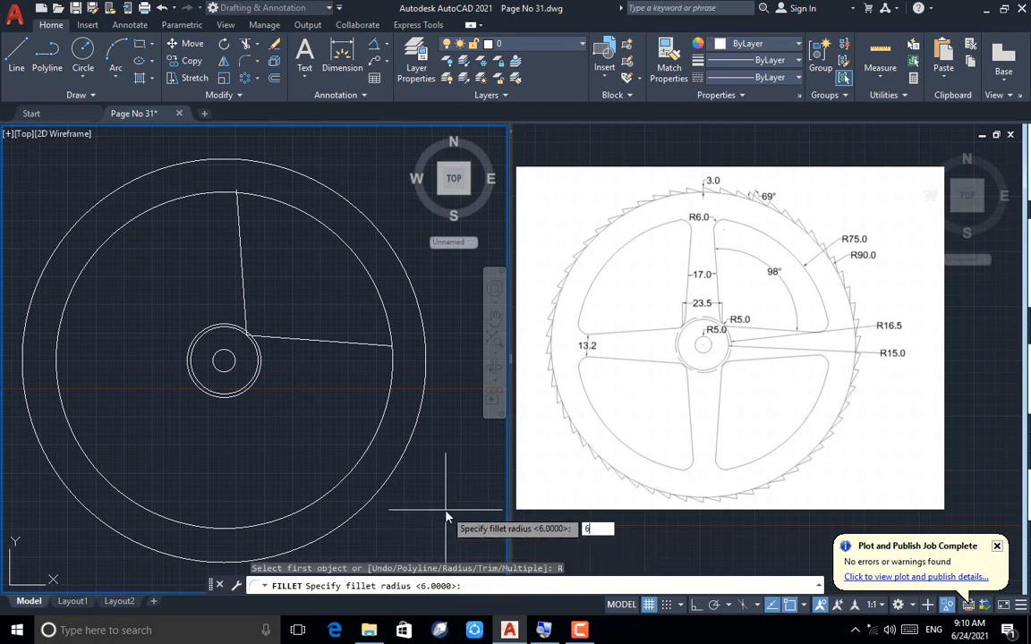
type("6")
key("Return")
left_click(240, 234)
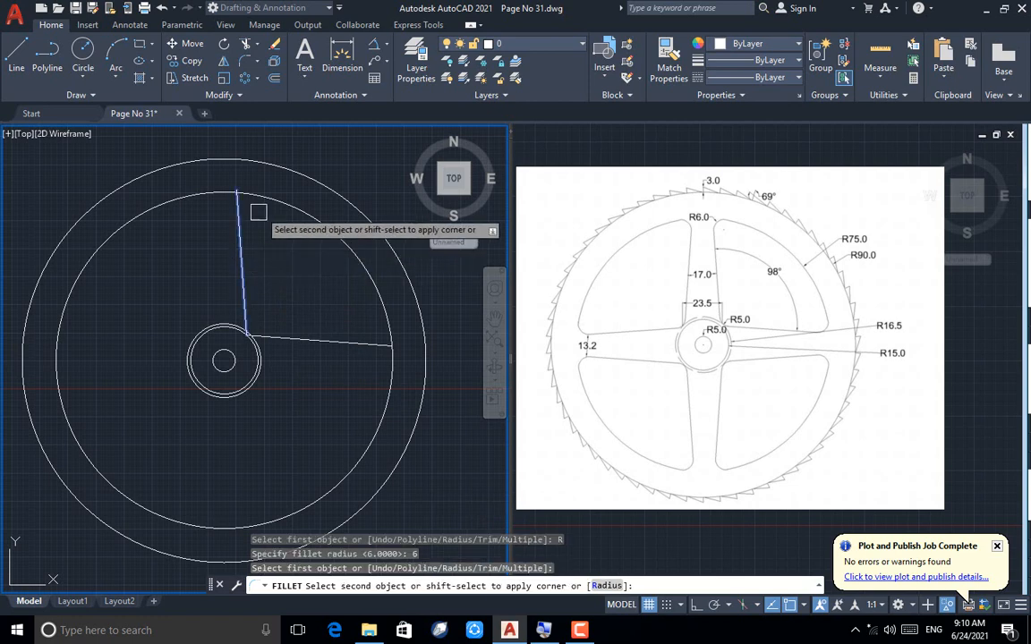
left_click(276, 206)
key("Return")
left_click(379, 342)
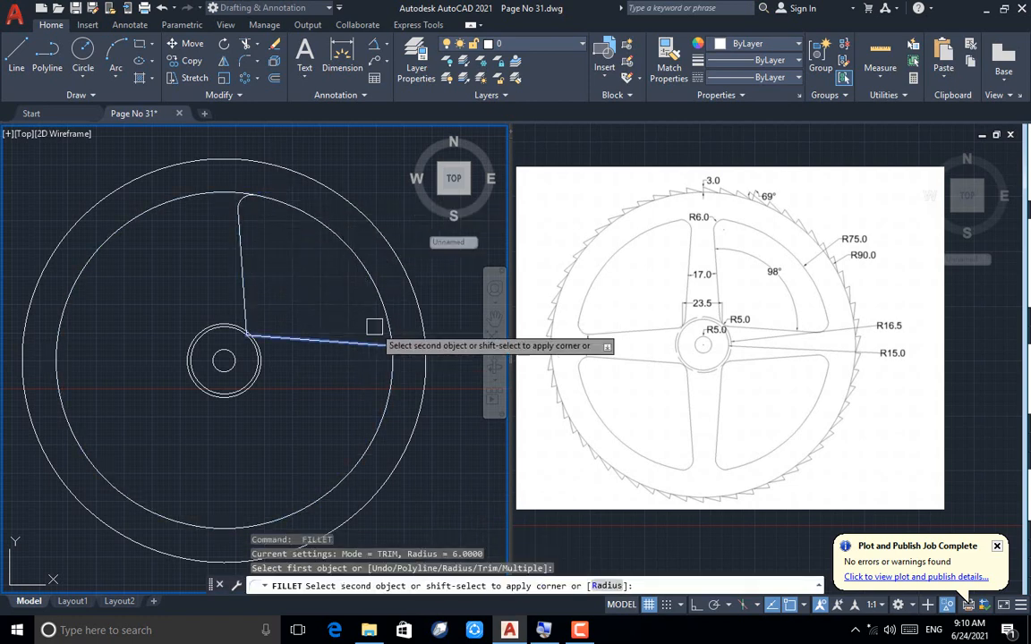
left_click(384, 315)
Fillet the inner corner where the two spoke lines meet near the hub, using a radius of 5
key("Return")
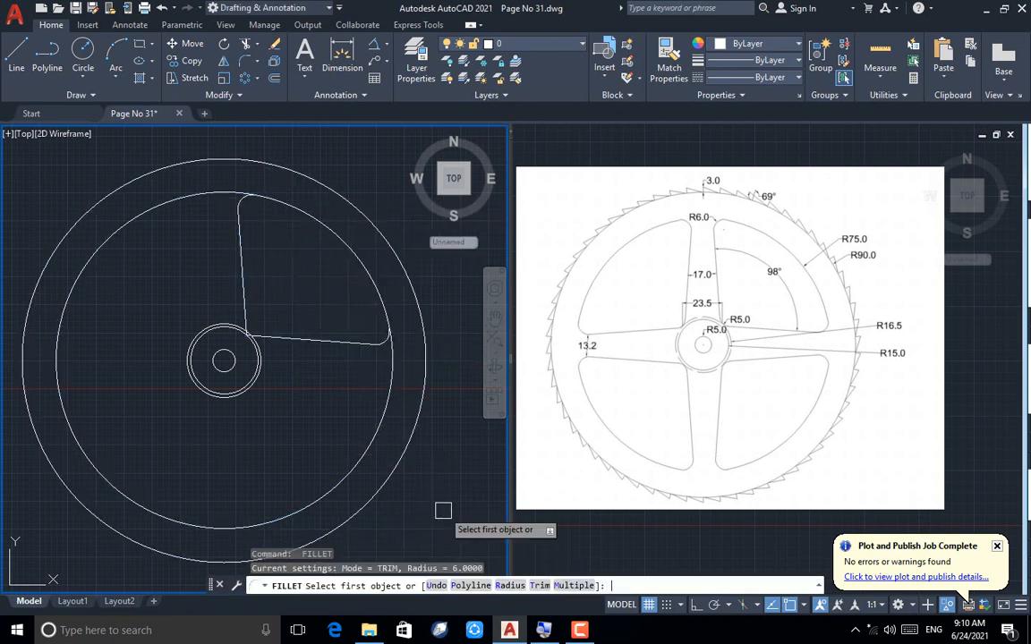
left_click(506, 585)
type("5")
key("Return")
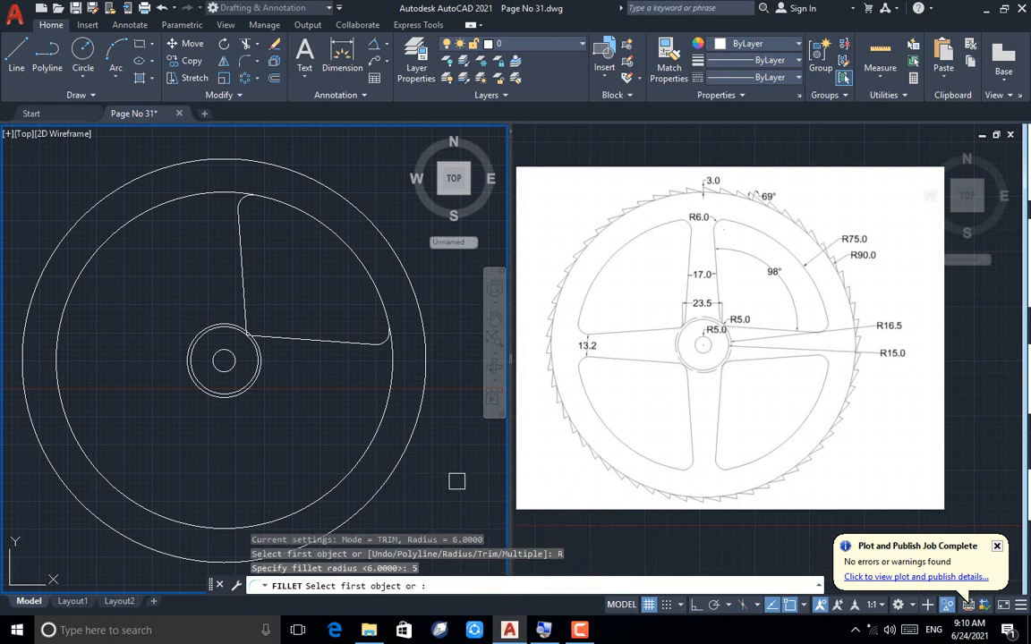
scroll(230, 354, "up", 4)
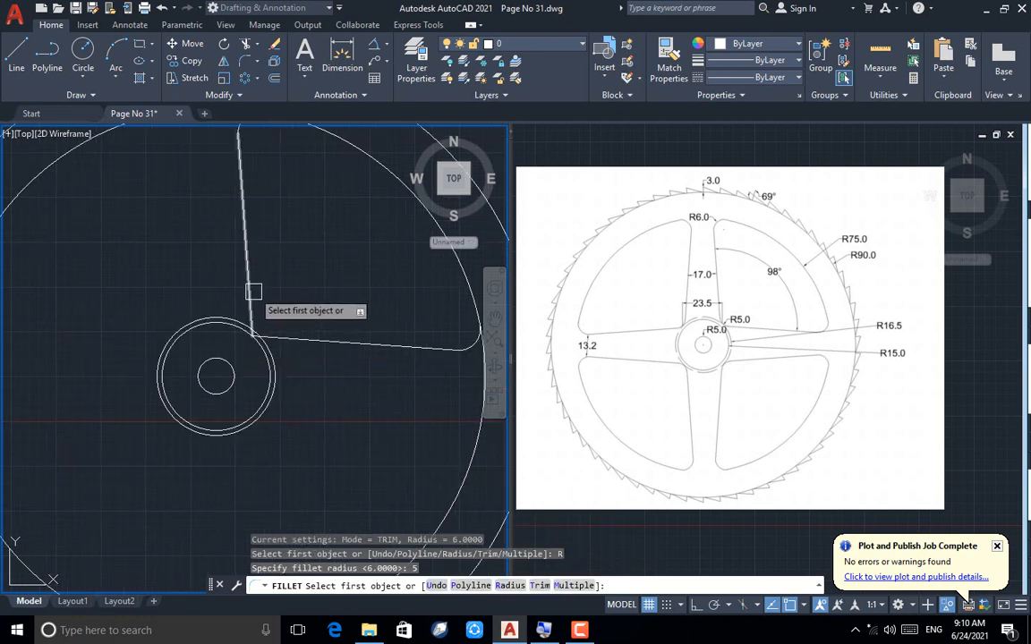
left_click(249, 291)
scroll(284, 339, "down", 1)
key("Escape")
scroll(257, 359, "down", 1)
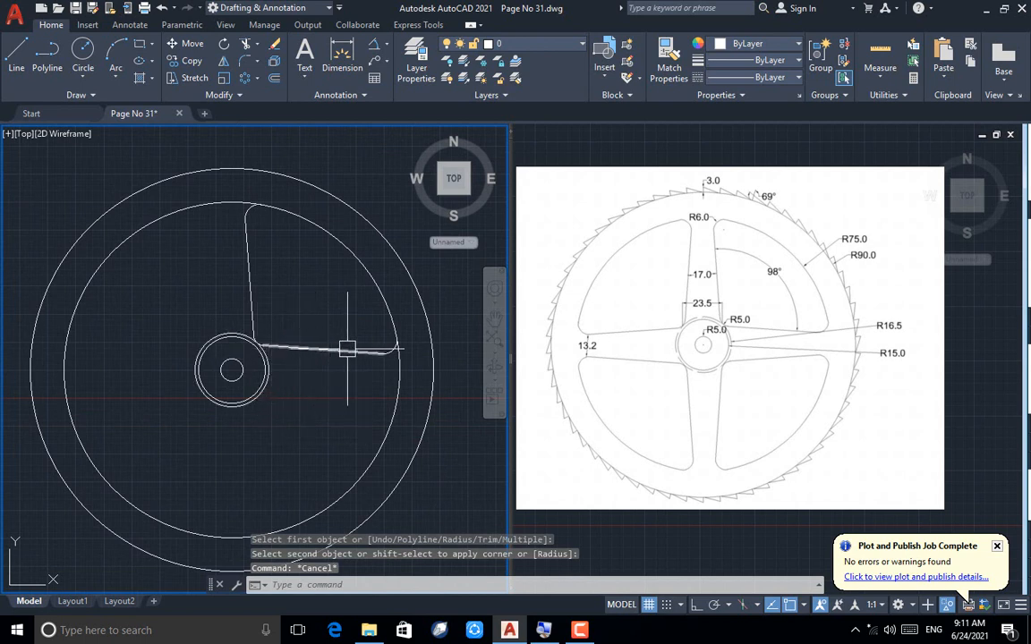
Polar-array the two spoke lines and their three fillets around the wheel's center, with 4 items over 360°
left_click(198, 144)
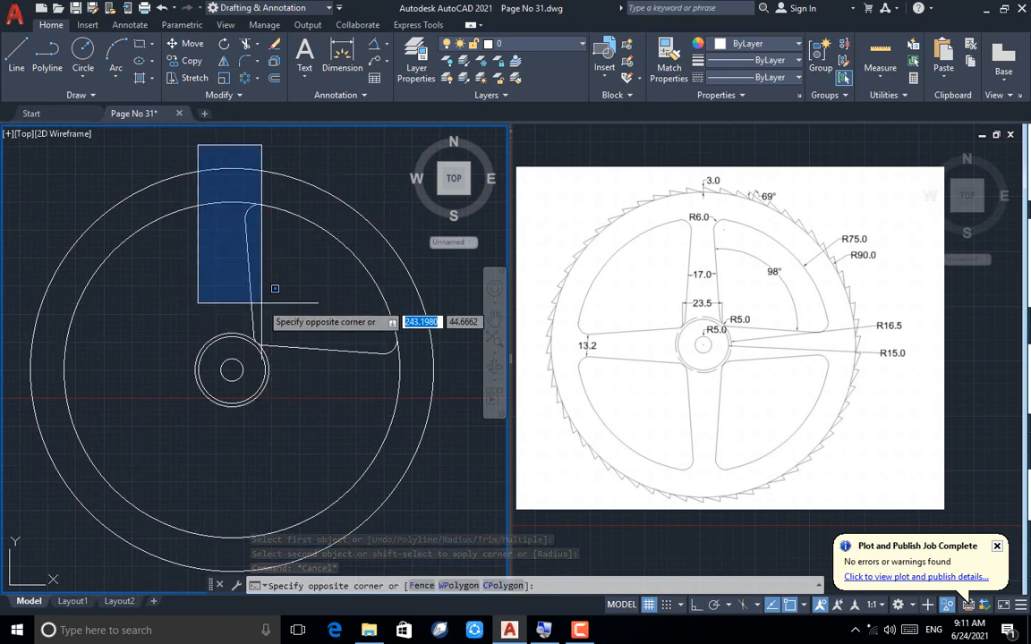
left_click(411, 363)
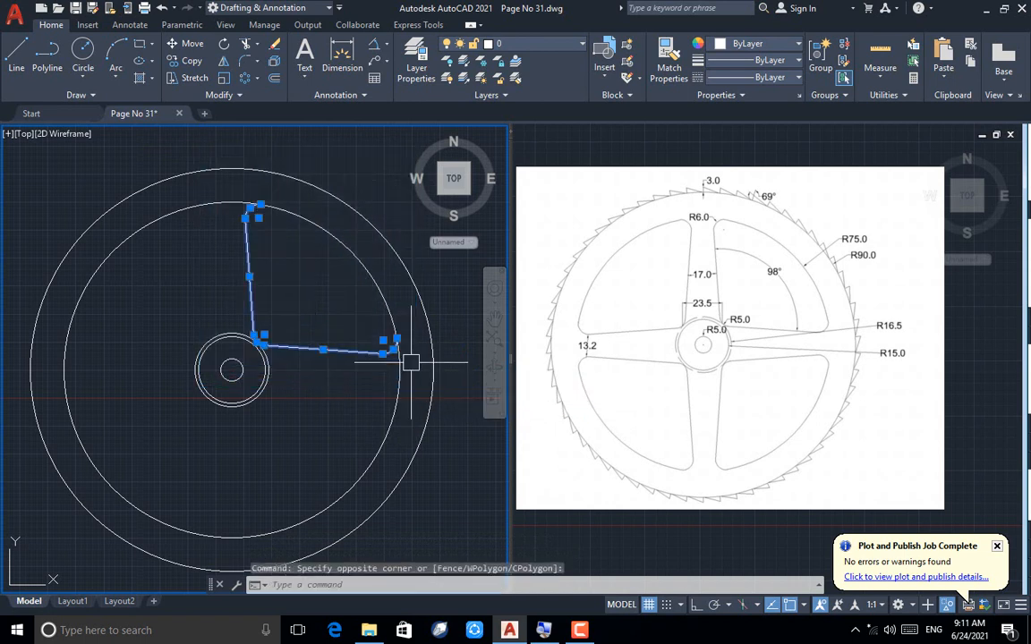
left_click(258, 78)
left_click(268, 160)
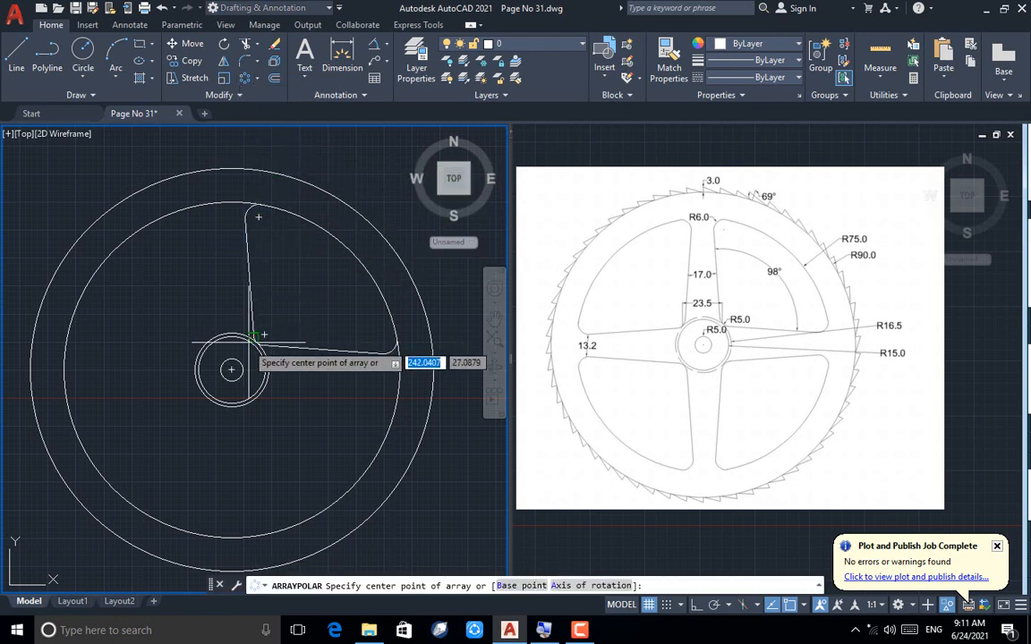
left_click(230, 369)
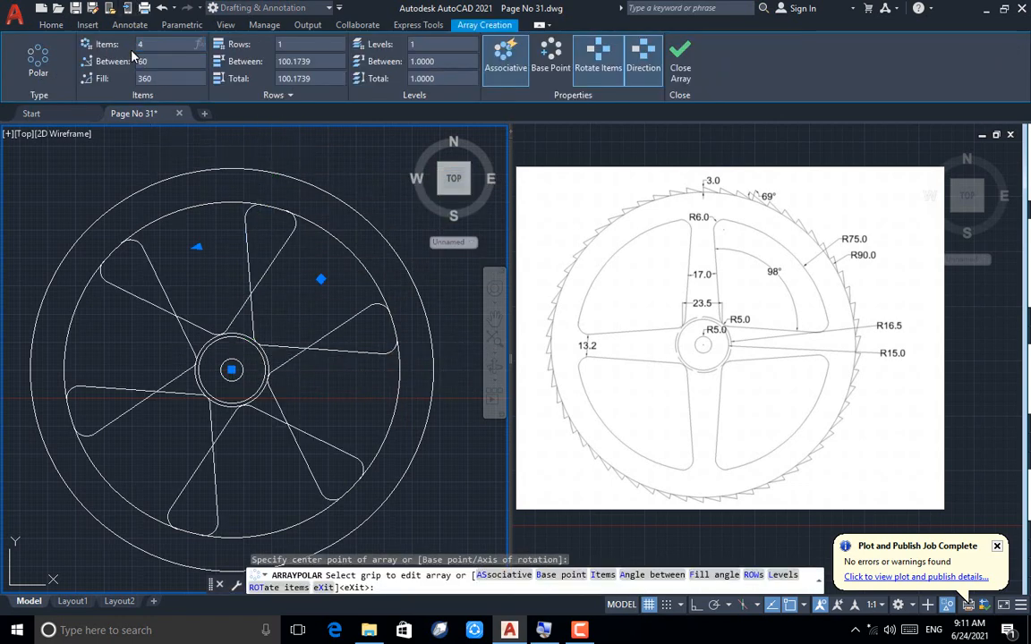
key("Return")
key("Escape")
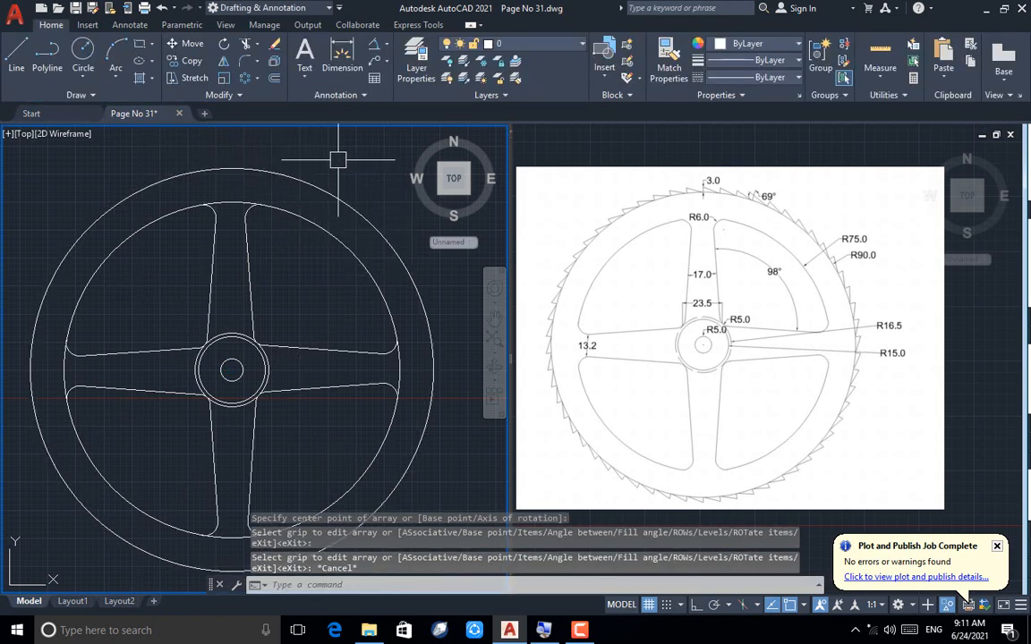
Trim away the four arcs of the 75-radius circle that cross the ends of the spokes
scroll(231, 146, "up", 2)
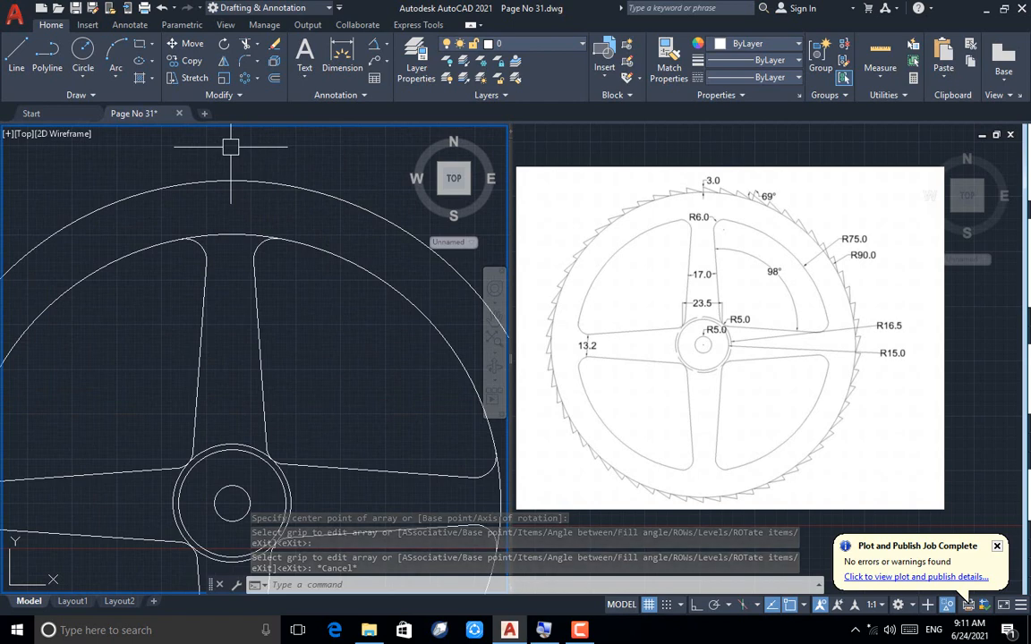
scroll(250, 160, "down", 2)
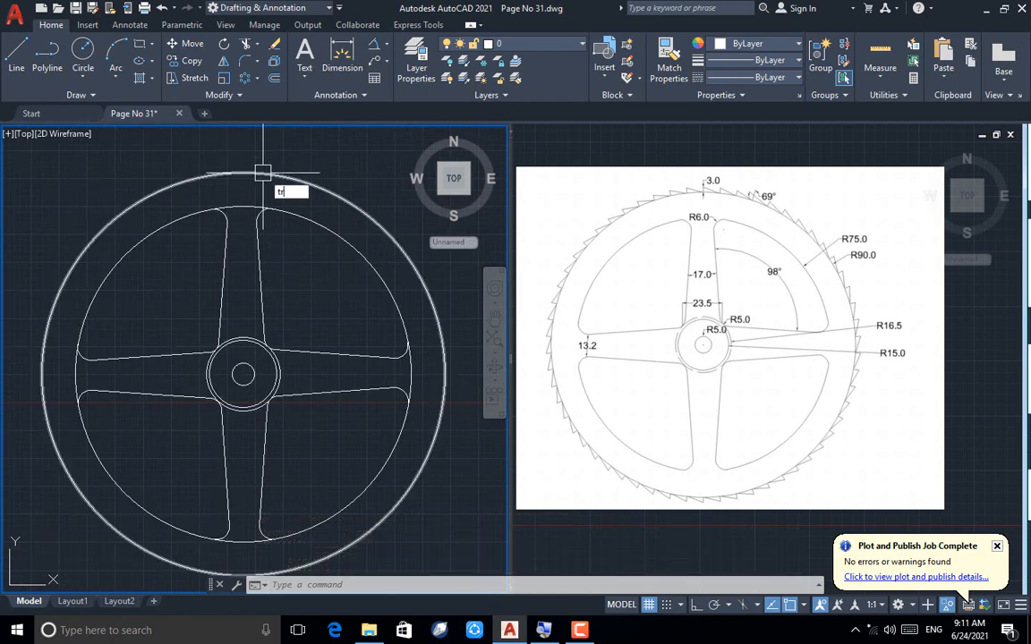
key("Return")
left_click(244, 206)
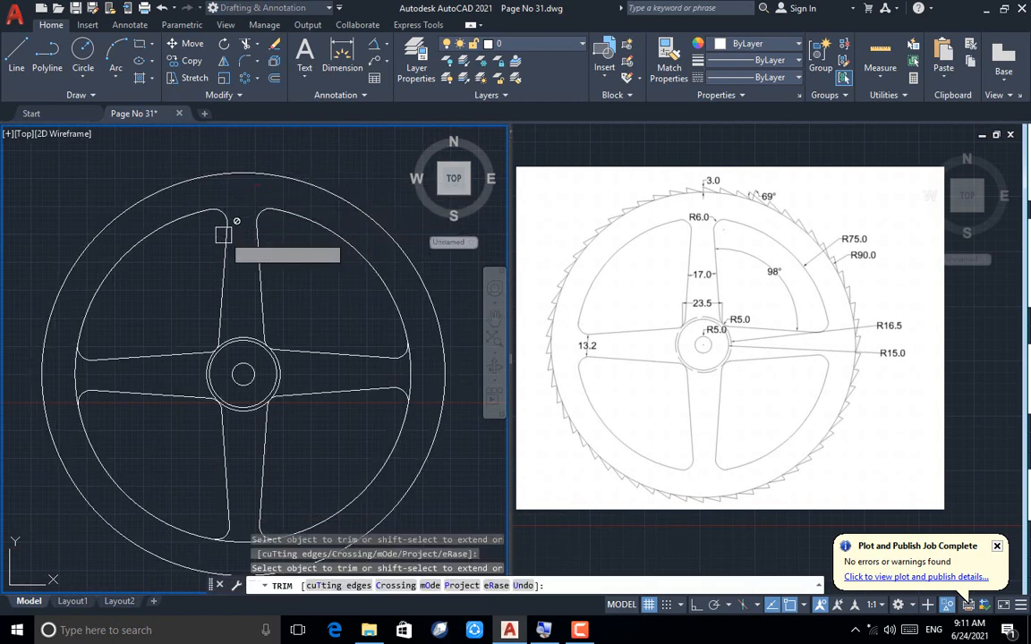
left_click(77, 378)
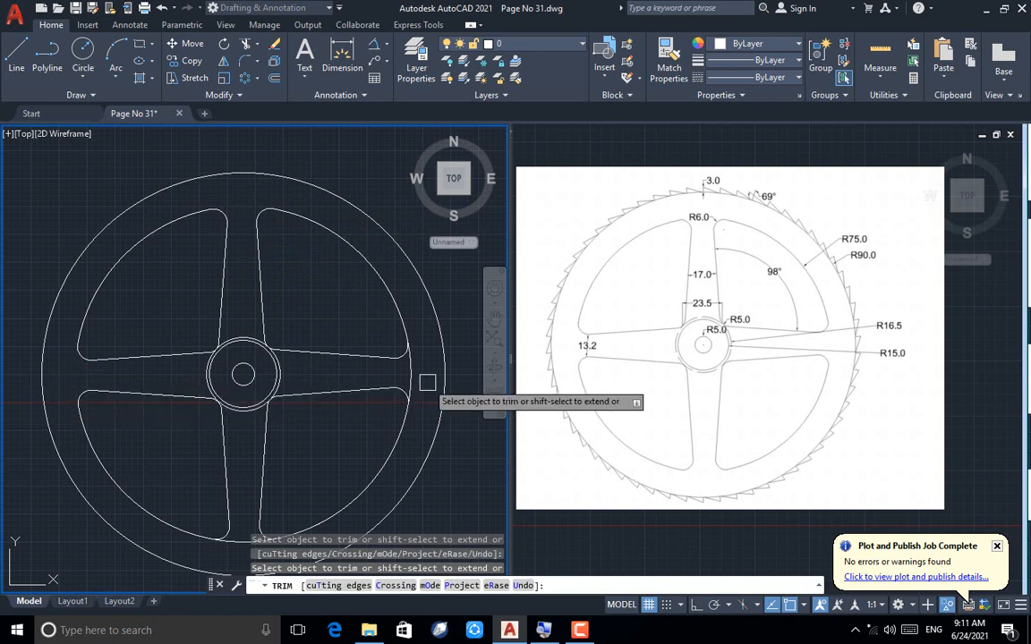
scroll(259, 409, "down", 2)
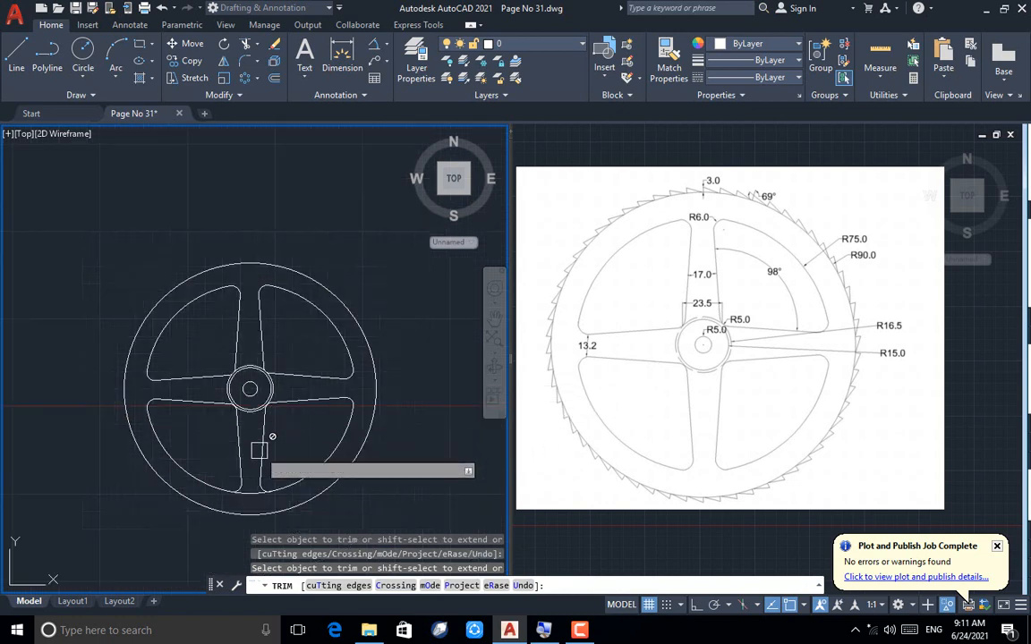
scroll(259, 451, "up", 2)
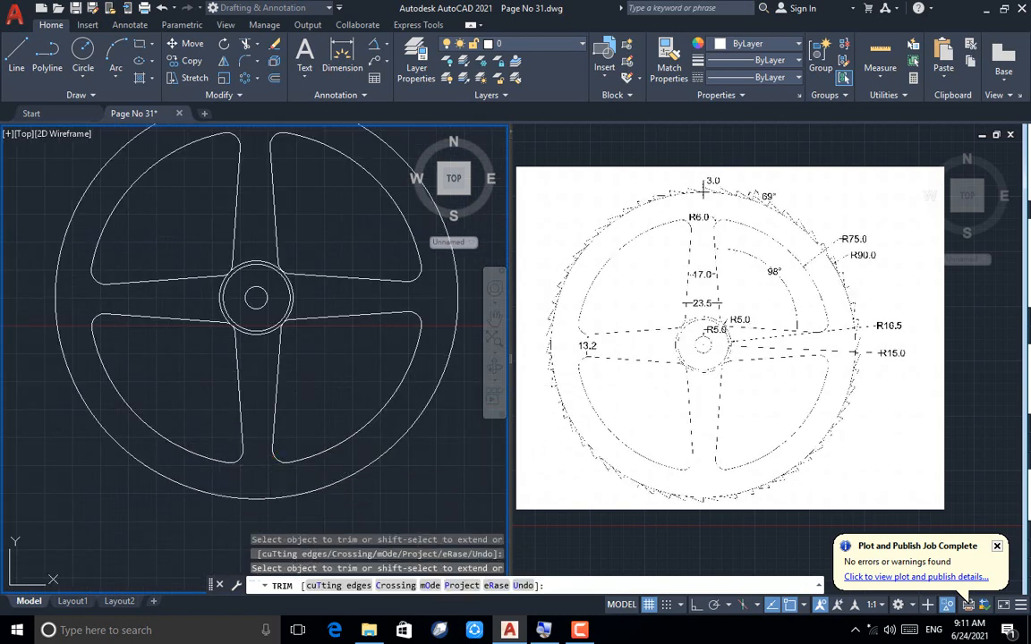
key("Escape")
scroll(250, 480, "down", 2)
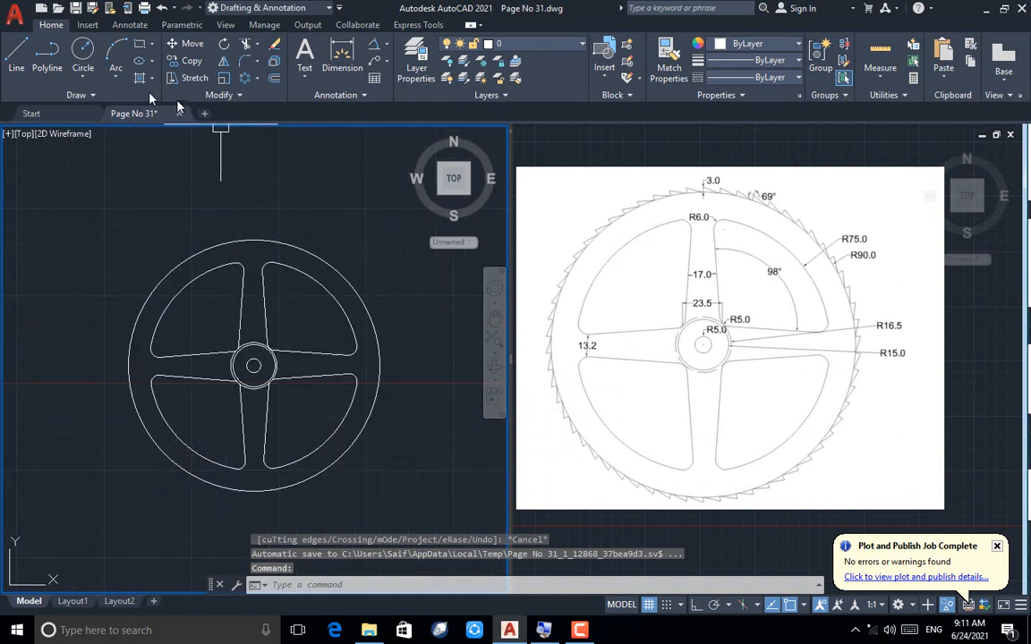
Draw a tooth from the outer circle's top quadrant: 3 straight up, then about 10.5 long sloping 21° downward to the right
left_click(27, 61)
scroll(255, 233, "up", 3)
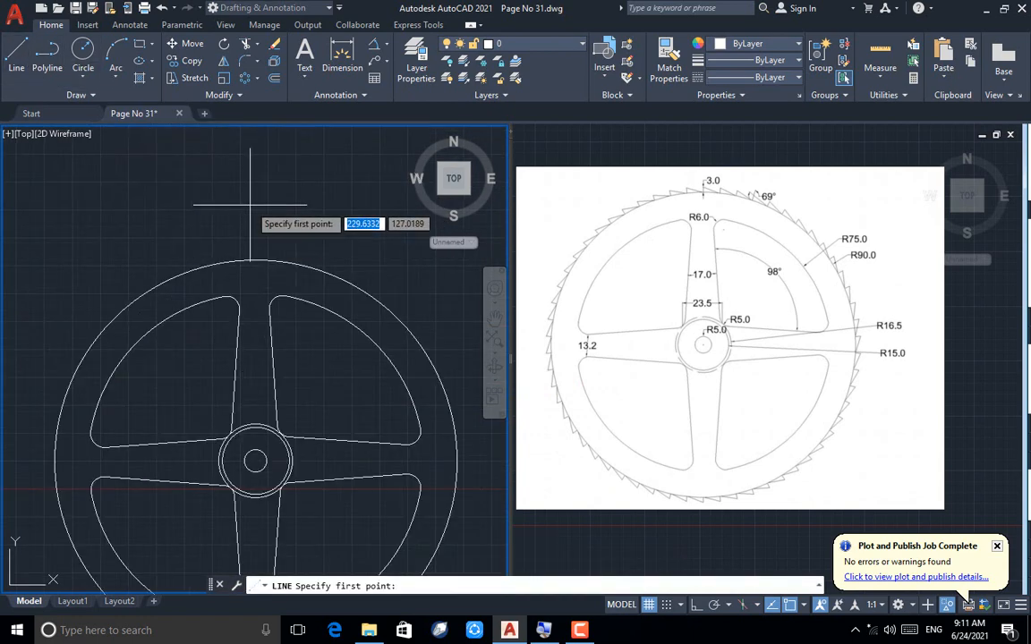
left_click(255, 260)
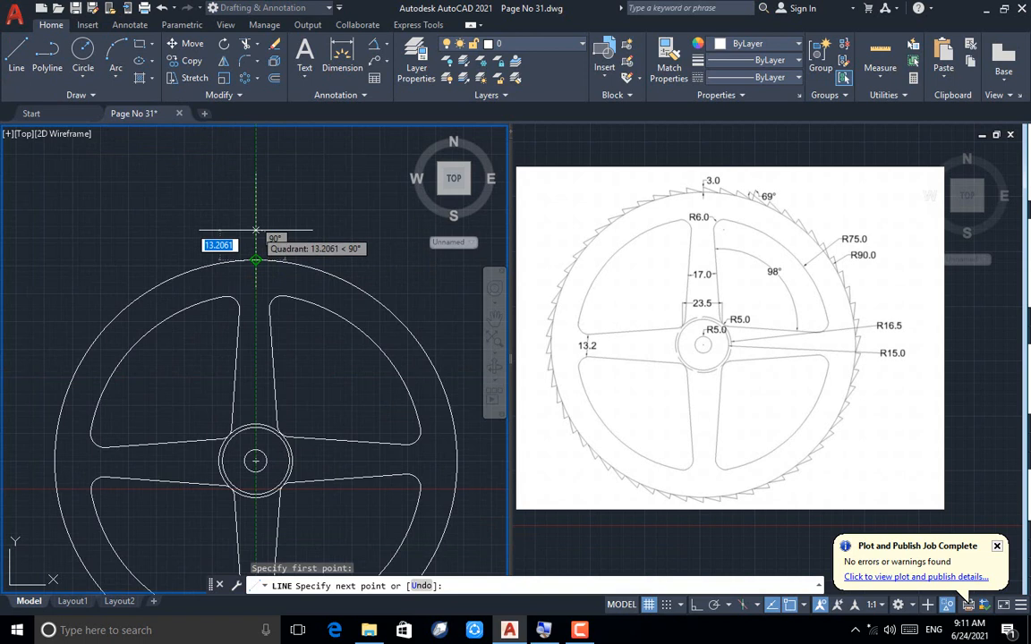
type("3")
key("Return")
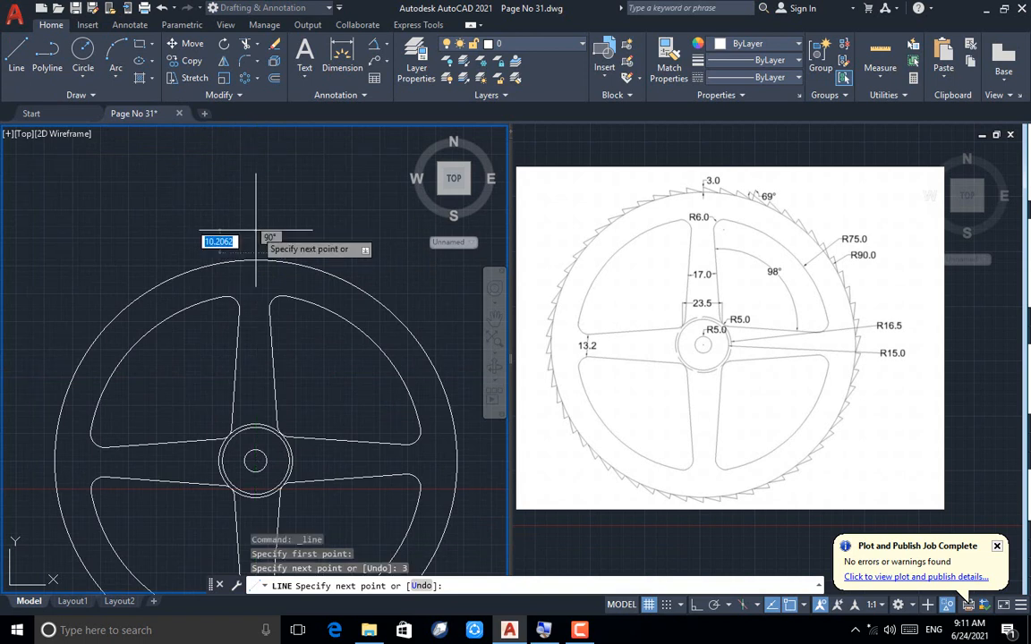
scroll(256, 234, "up", 2)
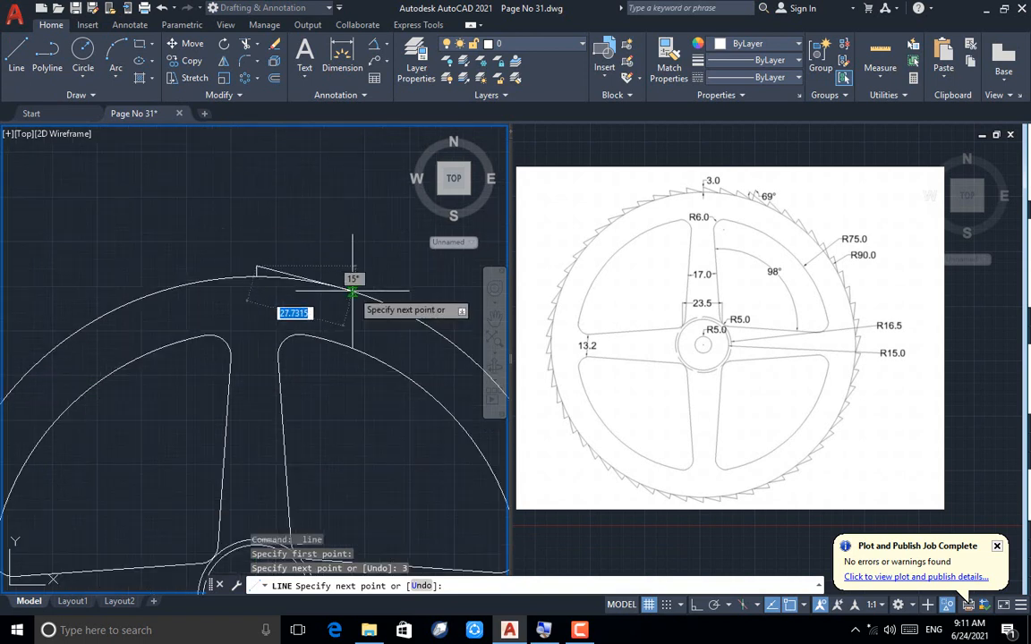
scroll(285, 271, "up", 2)
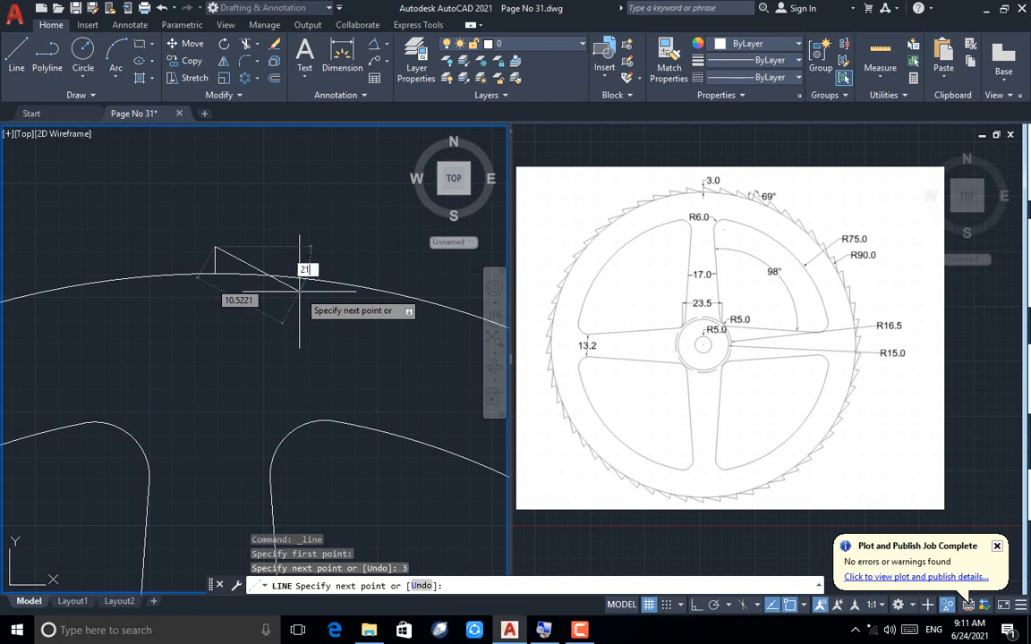
key("Return")
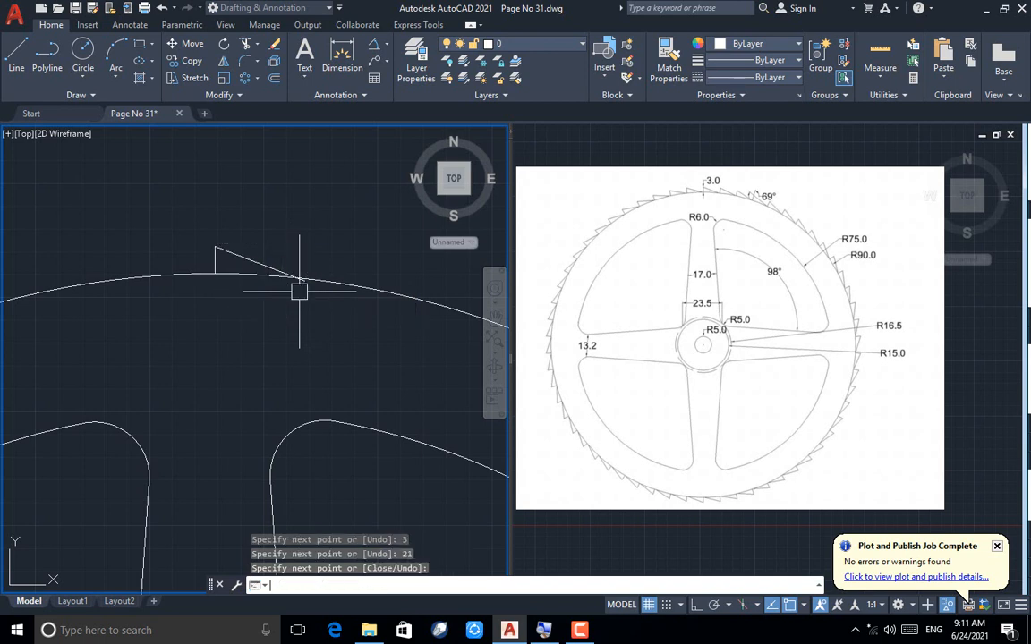
Trim the end of the sloping tooth line that extends inside the outer circle
type("tr")
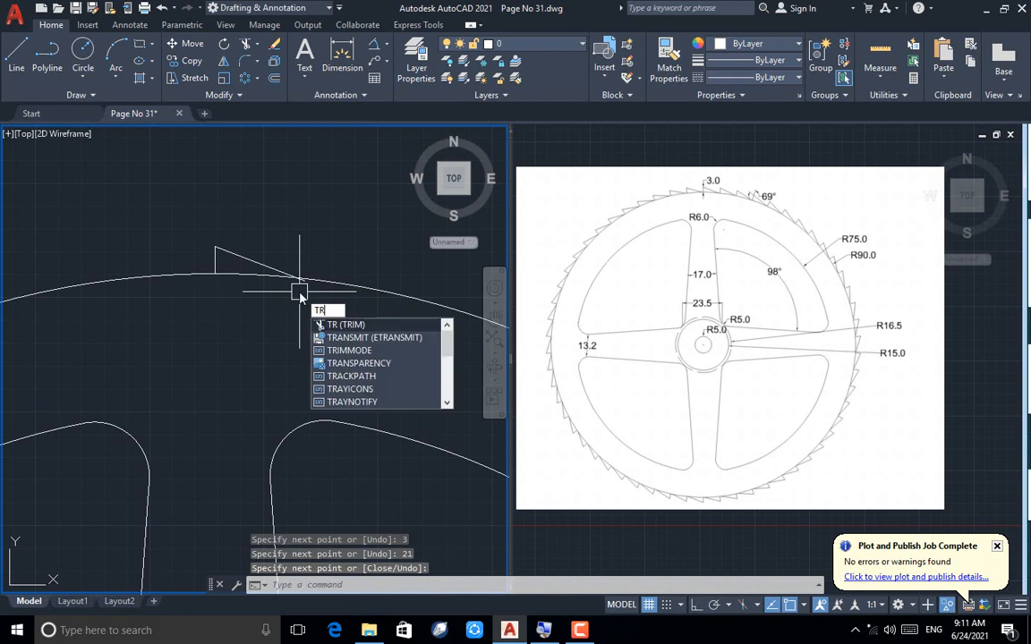
key("Return")
scroll(299, 286, "up", 3)
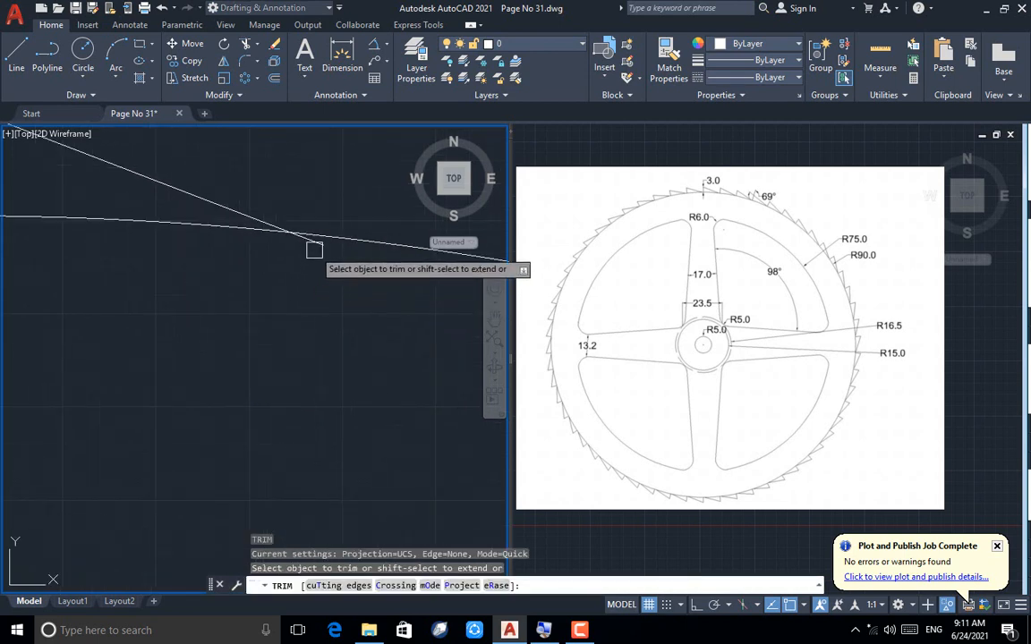
left_click(313, 244)
key("Escape")
scroll(271, 289, "down", 4)
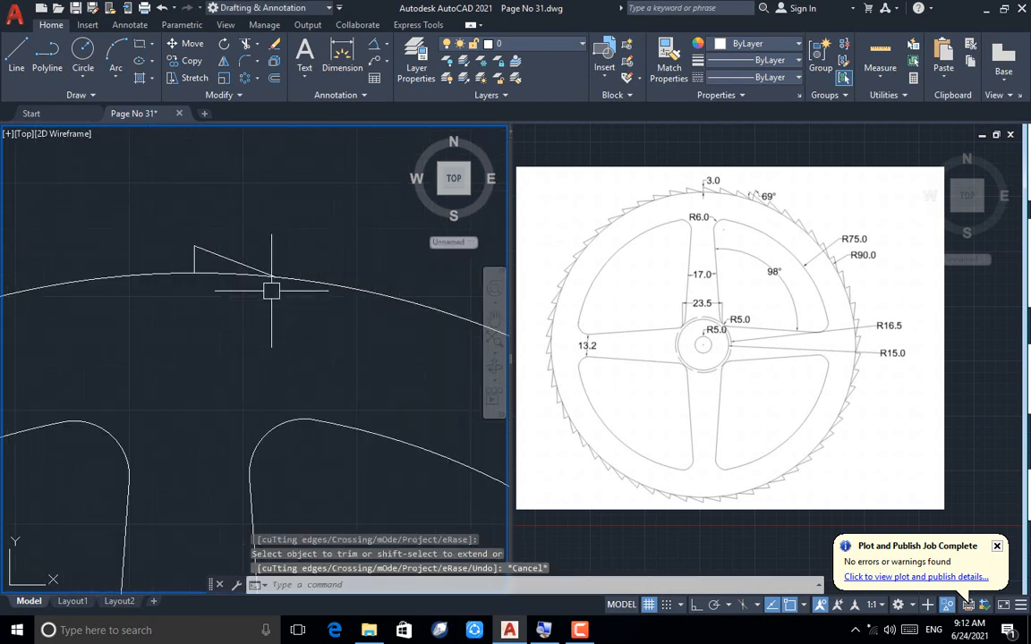
Polar-array the two tooth lines around the wheel's center, with 58 items over 360°
left_click(238, 230)
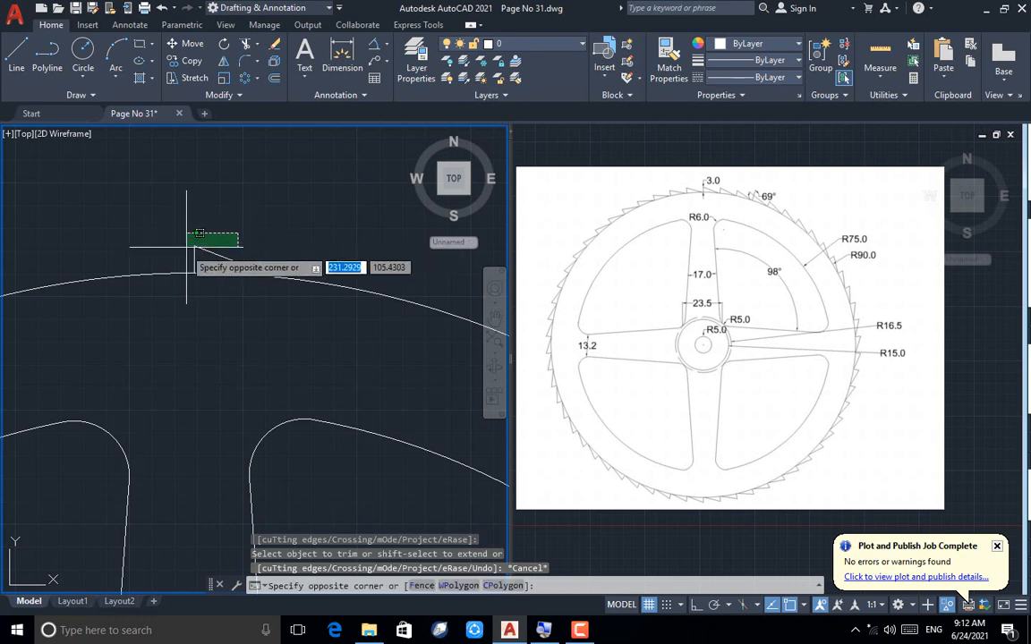
left_click(184, 253)
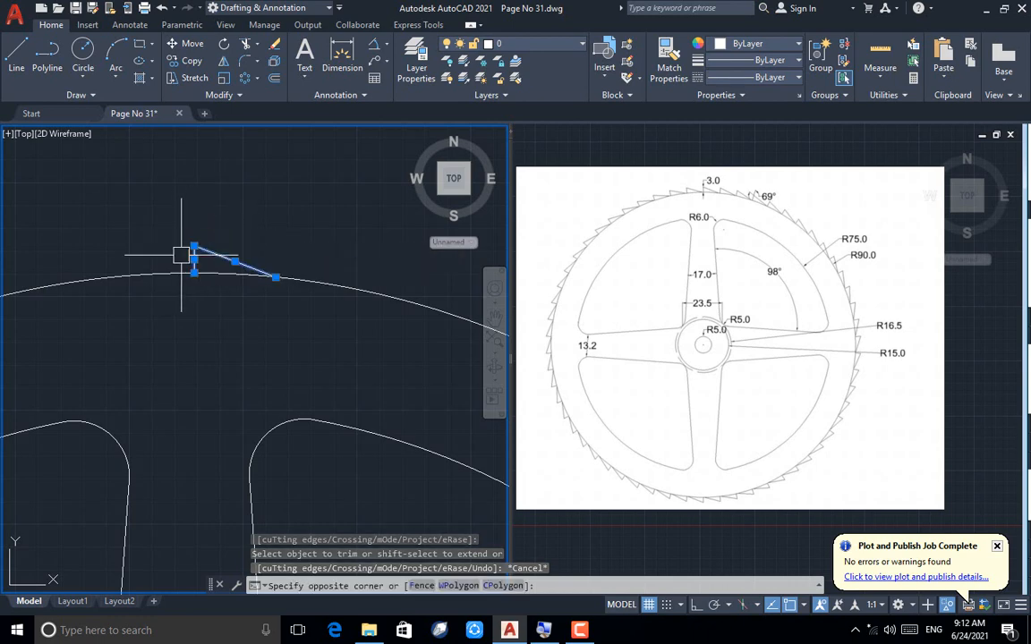
left_click(245, 78)
scroll(274, 136, "down", 4)
scroll(274, 136, "down", 3)
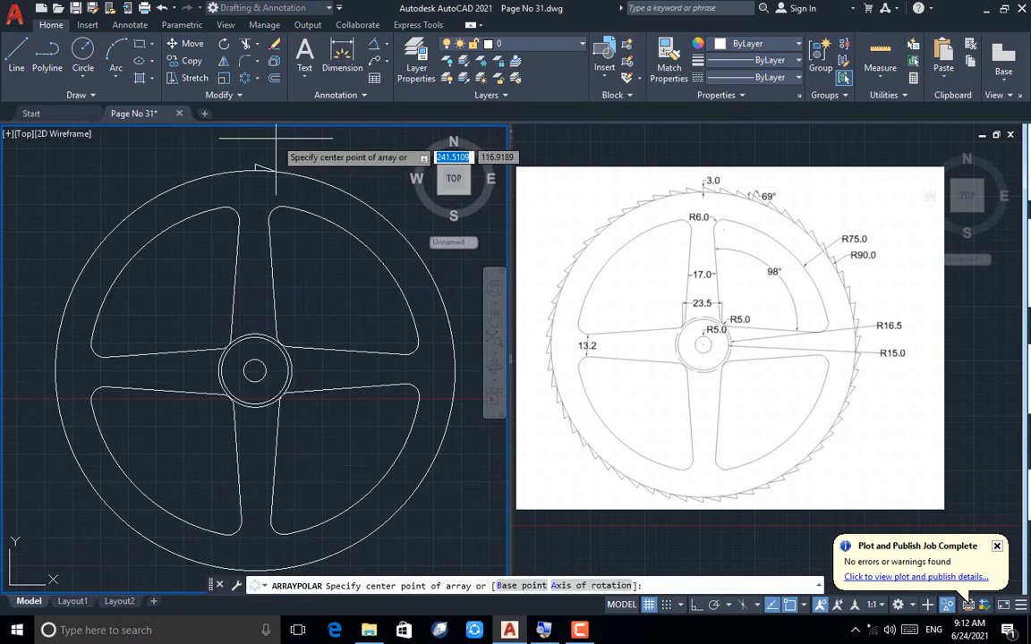
left_click(255, 369)
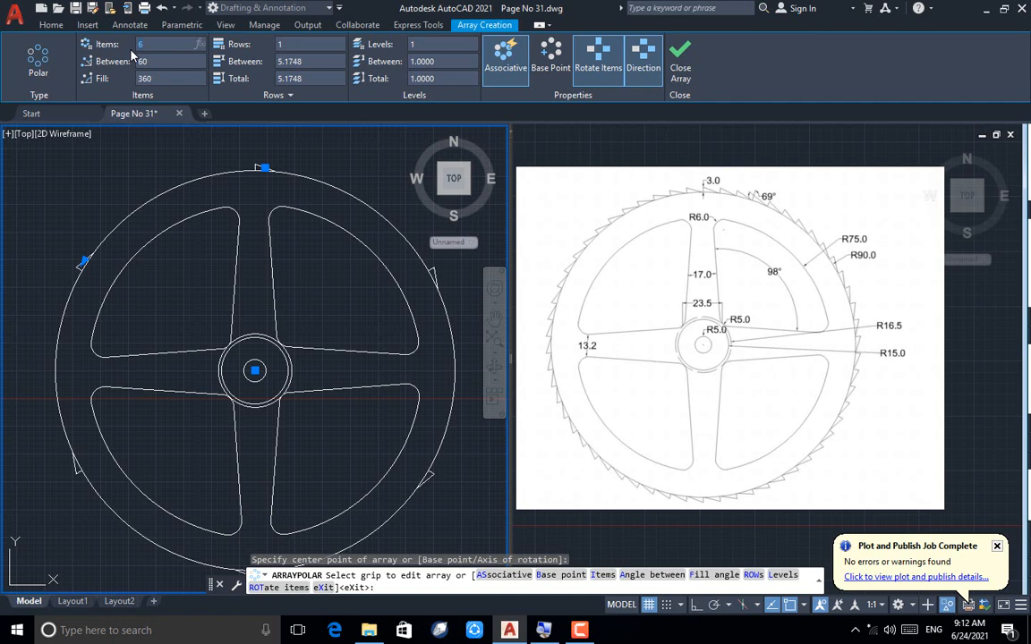
type("58")
key("Return")
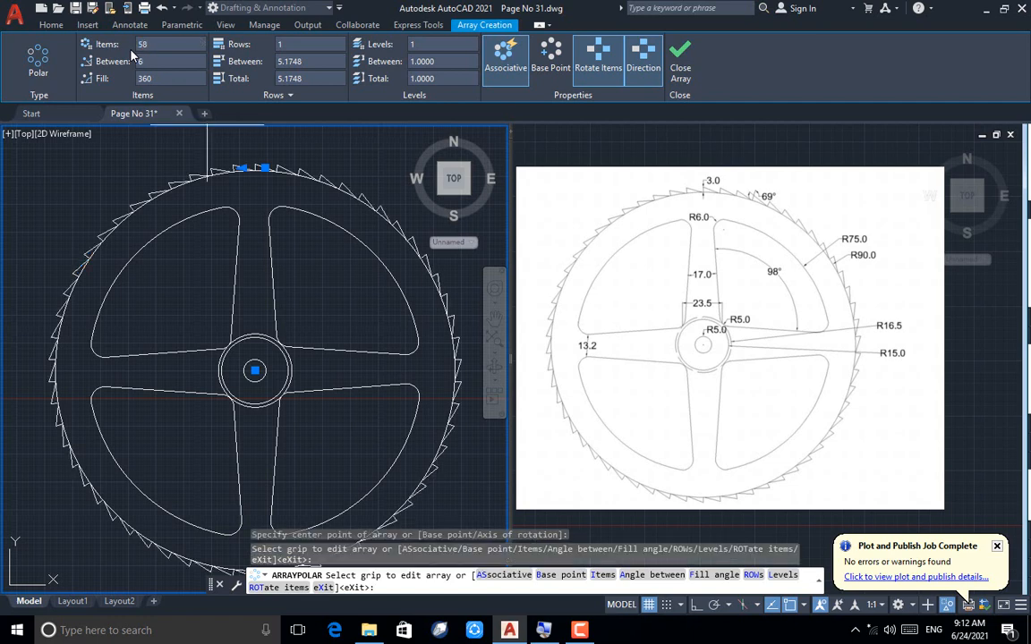
key("Escape")
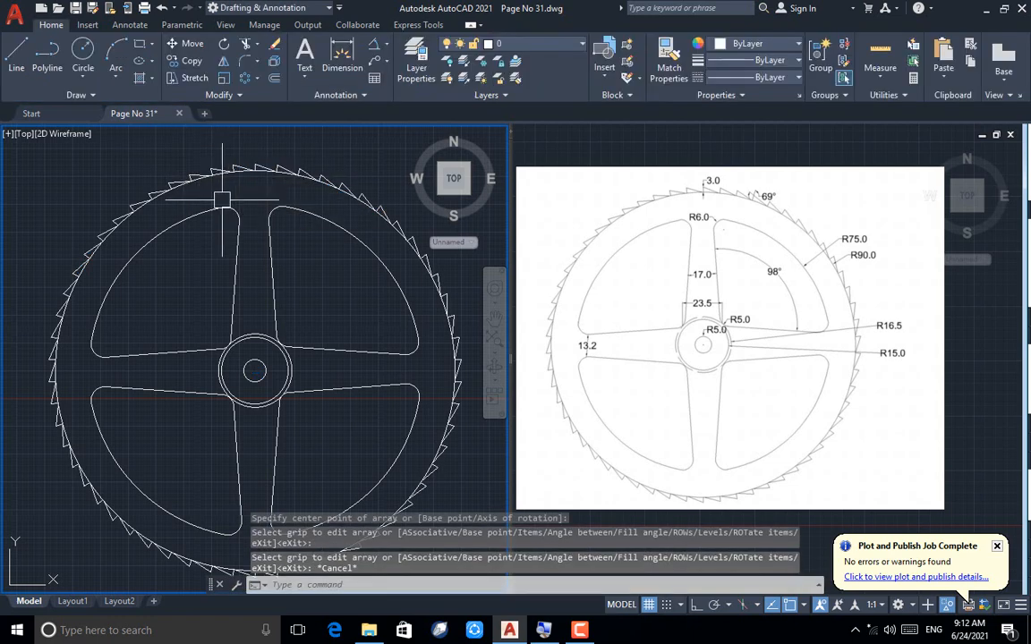
Dimension the left spoke's width at its outer end, between the fillet ends of the two left openings
scroll(200, 185, "up", 5)
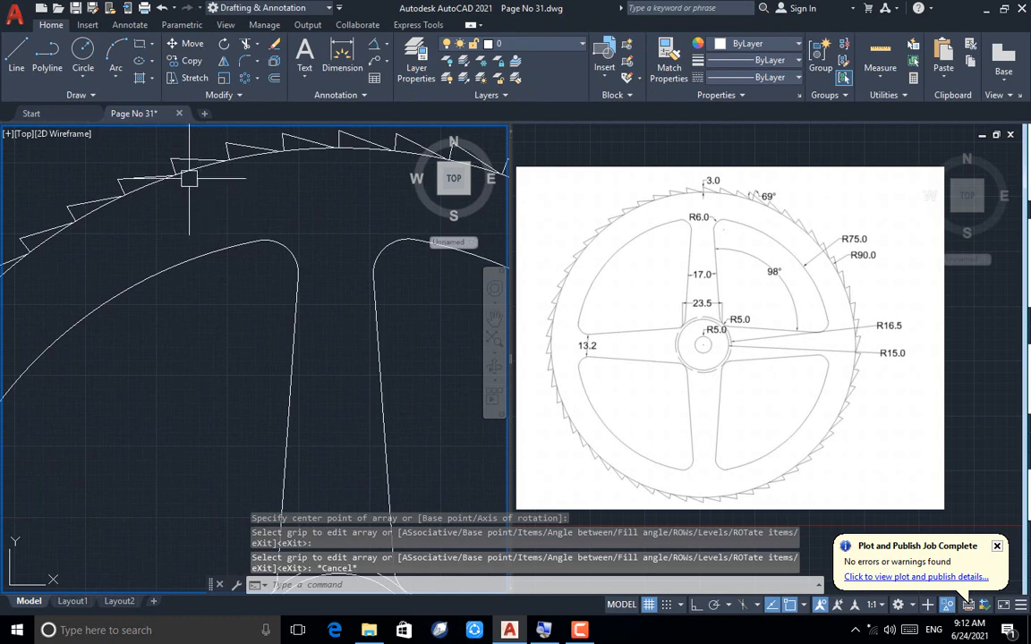
scroll(188, 178, "down", 6)
scroll(196, 193, "up", 3)
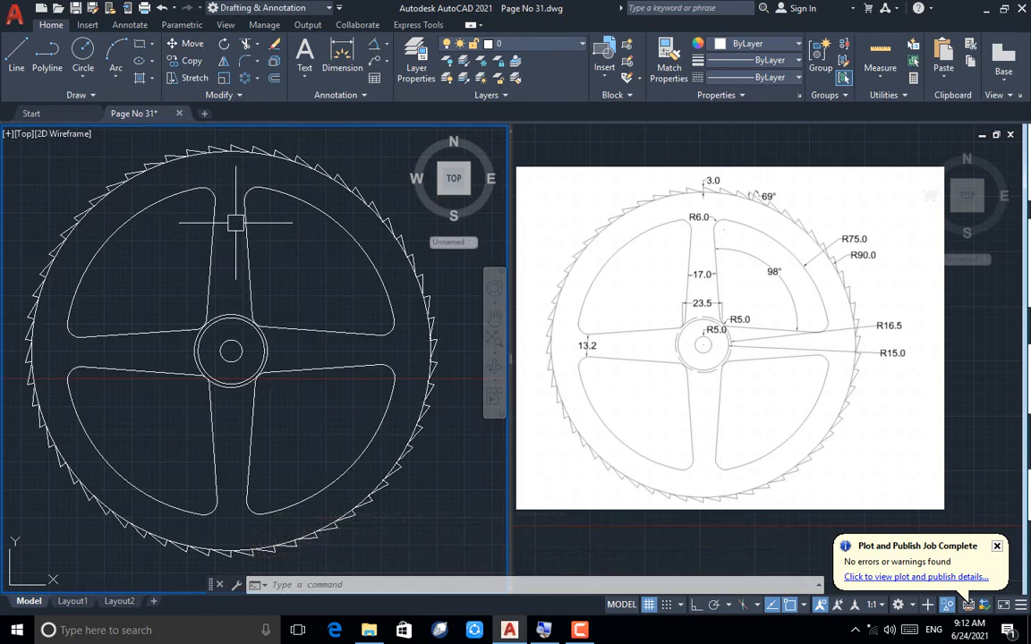
left_click(342, 65)
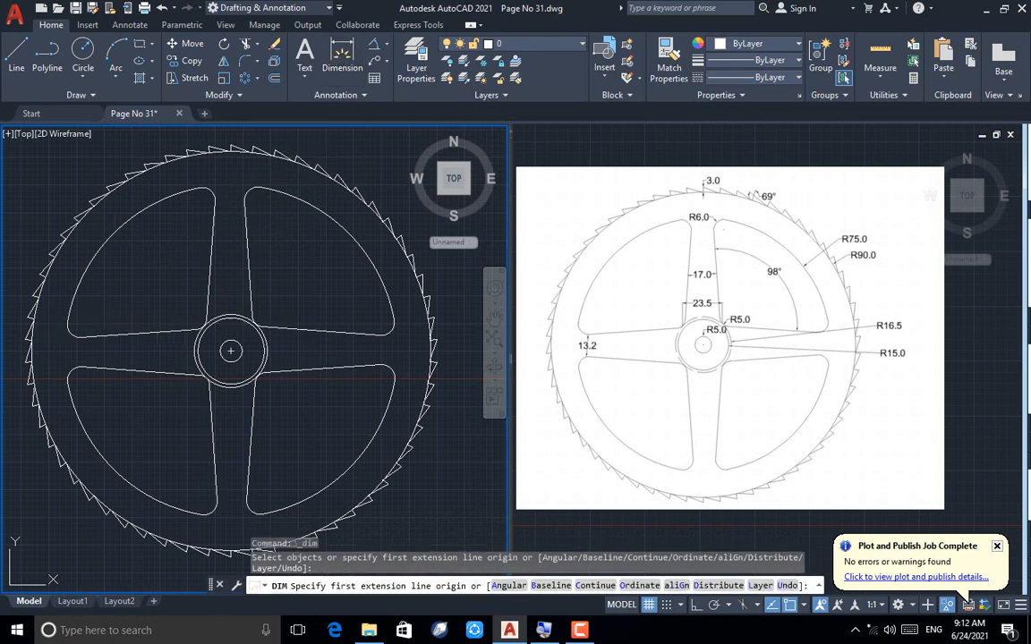
scroll(83, 379, "up", 2)
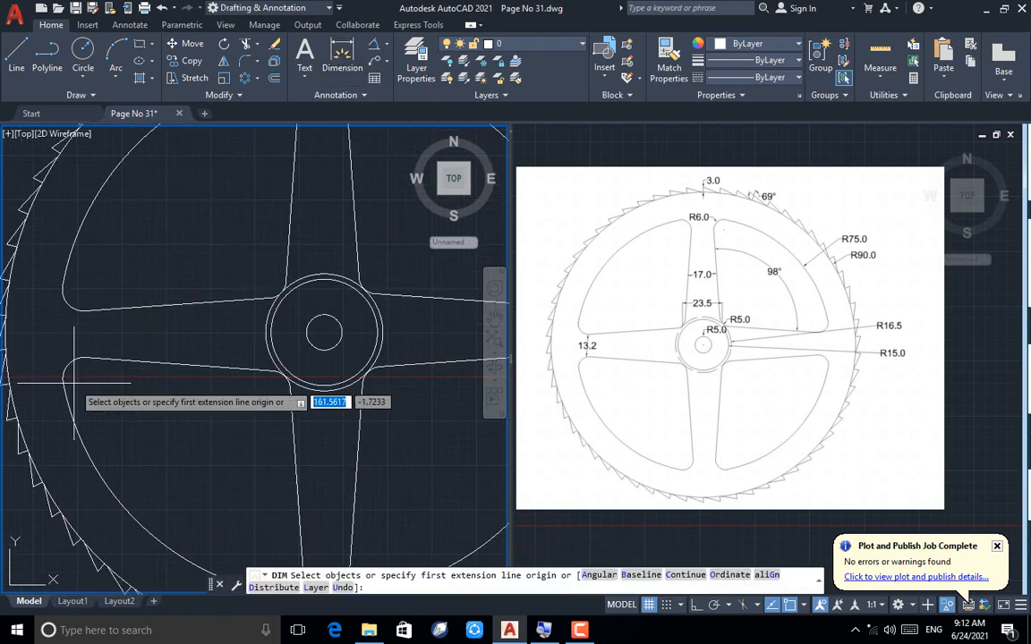
left_click(83, 311)
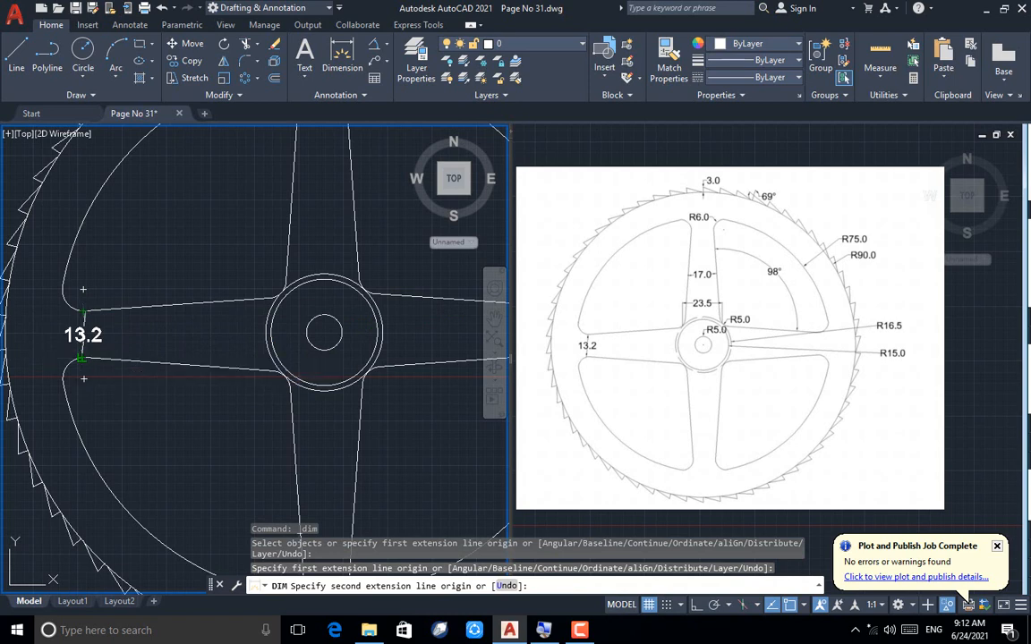
left_click(83, 358)
left_click(83, 376)
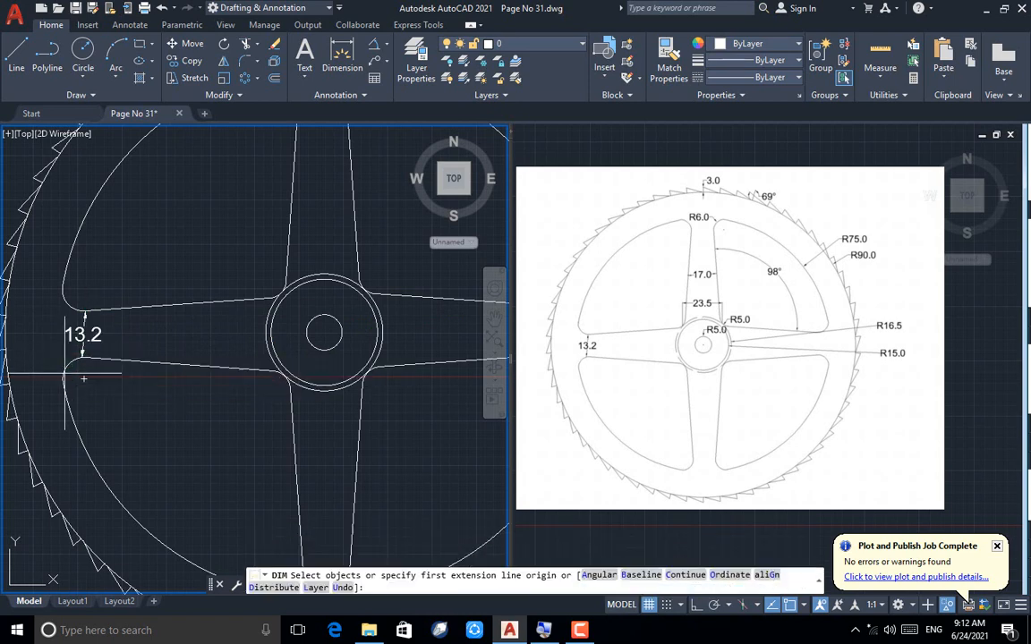
Dimension the upper spoke's width between the midpoints of its two sloping edges, placing the dimension line inside the spoke
scroll(84, 380, "down", 3)
scroll(241, 264, "up", 3)
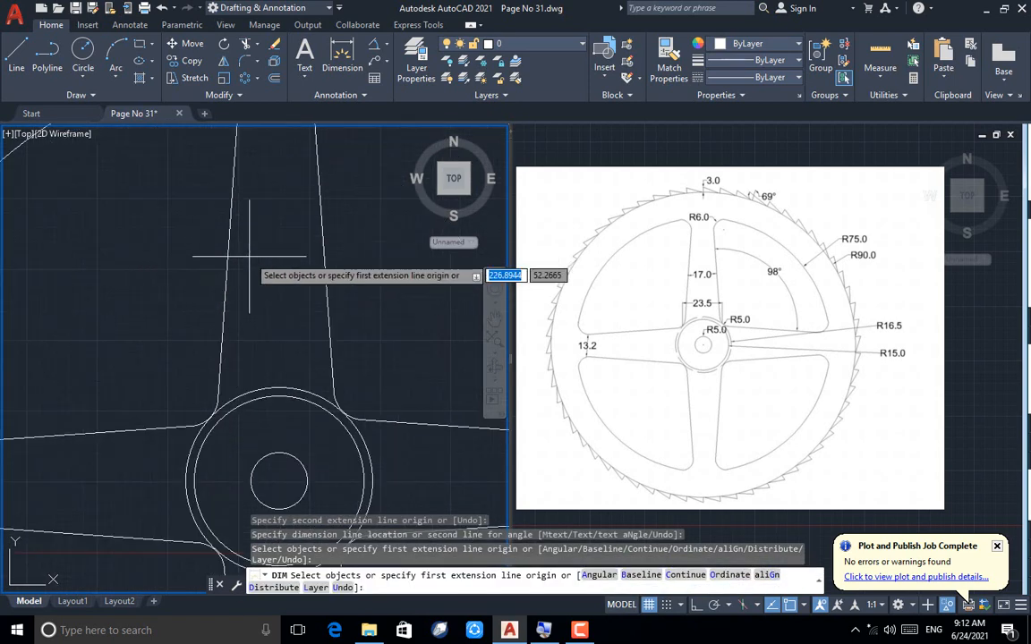
left_click(229, 246)
left_click(324, 246)
left_click(304, 247)
scroll(205, 224, "down", 3)
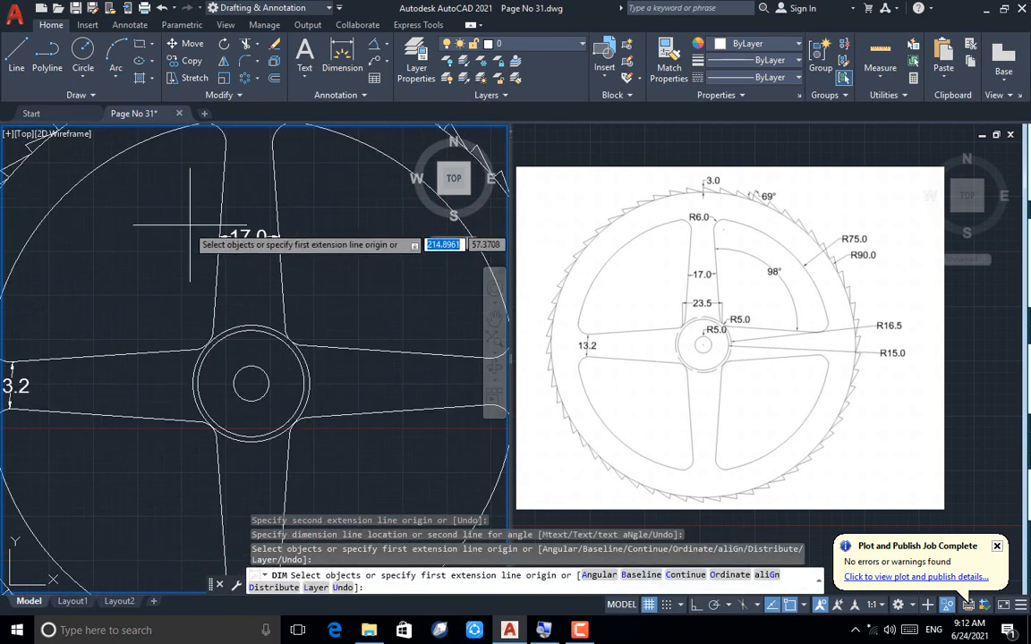
scroll(190, 228, "down", 5)
key("Escape")
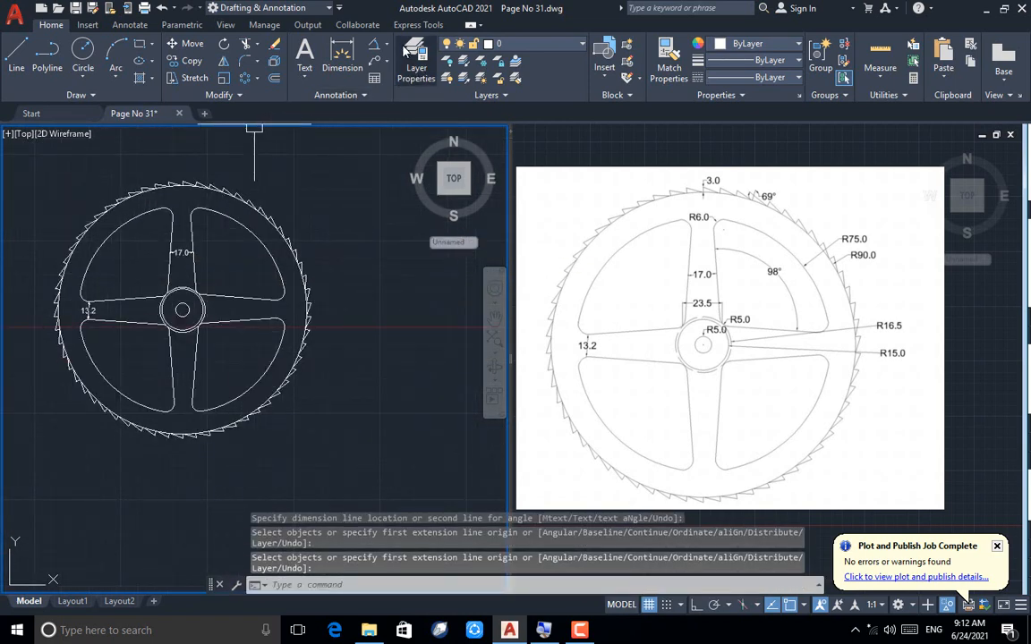
Add an angular dimension between the two straight edges of the upper-right opening, placing its arc inside the opening
left_click(375, 46)
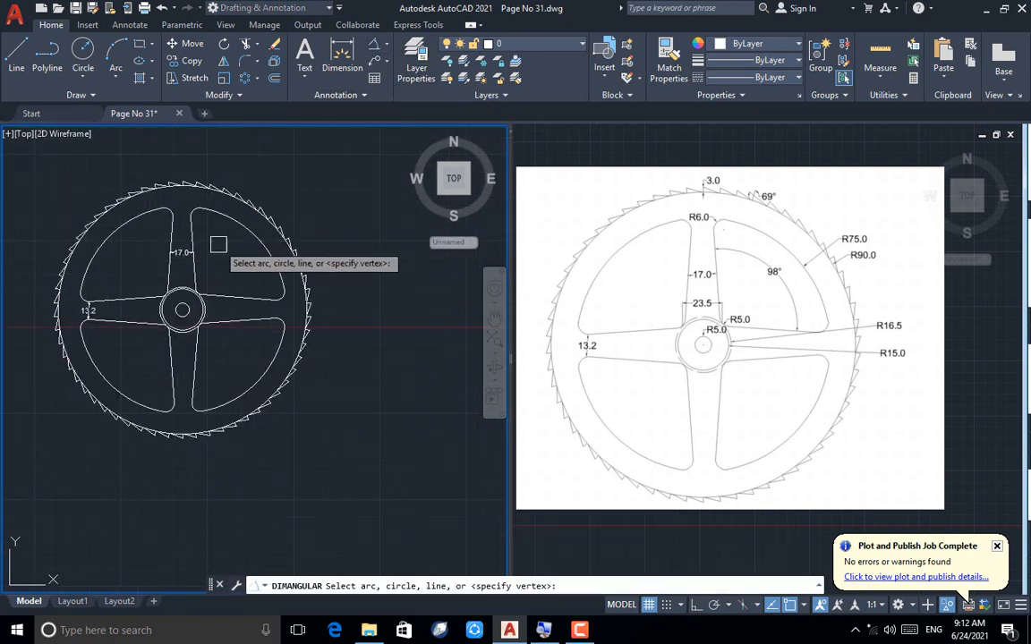
scroll(179, 224, "up", 2)
left_click(186, 242)
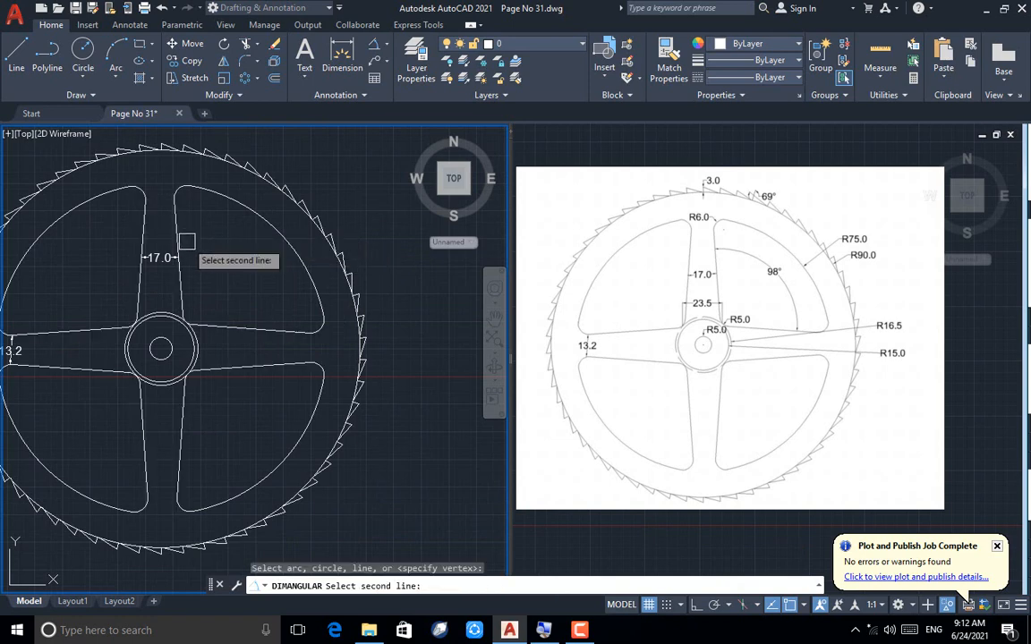
left_click(221, 314)
left_click(242, 267)
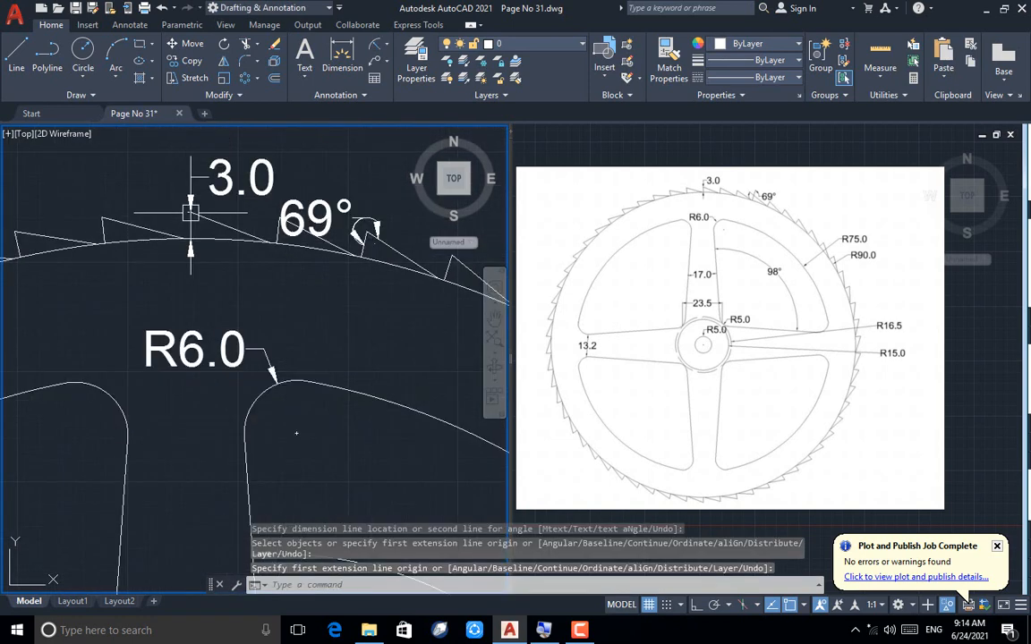
scroll(190, 212, "down", 4)
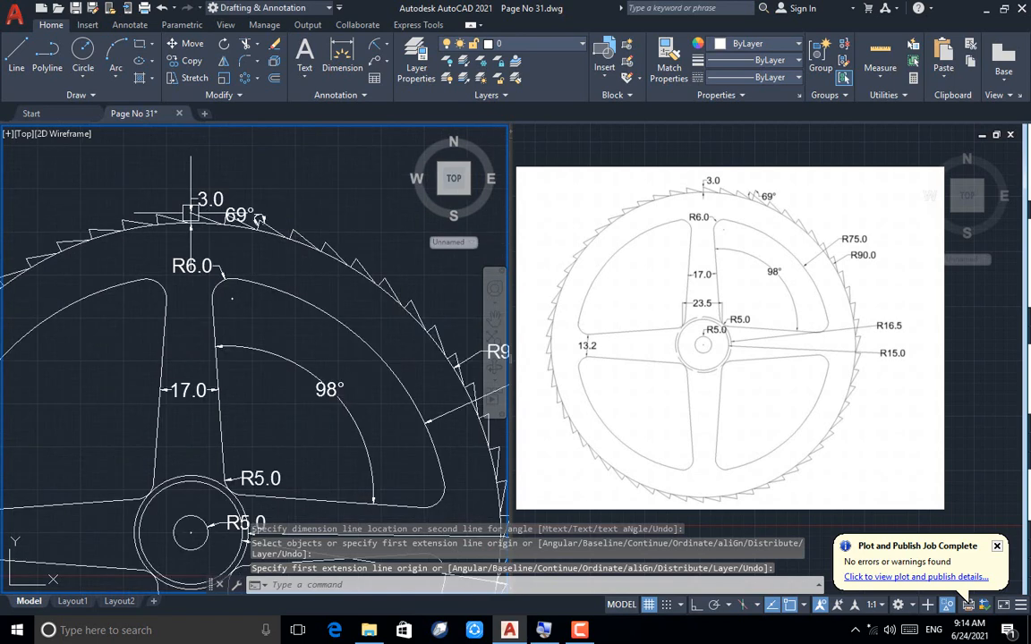
scroll(228, 225, "down", 3)
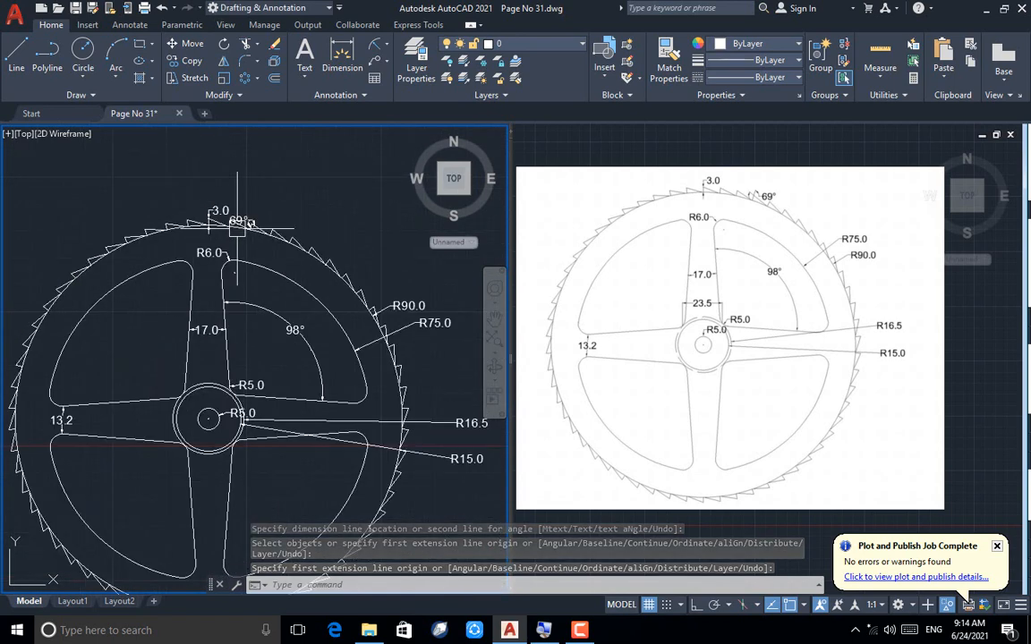
scroll(270, 191, "down", 2)
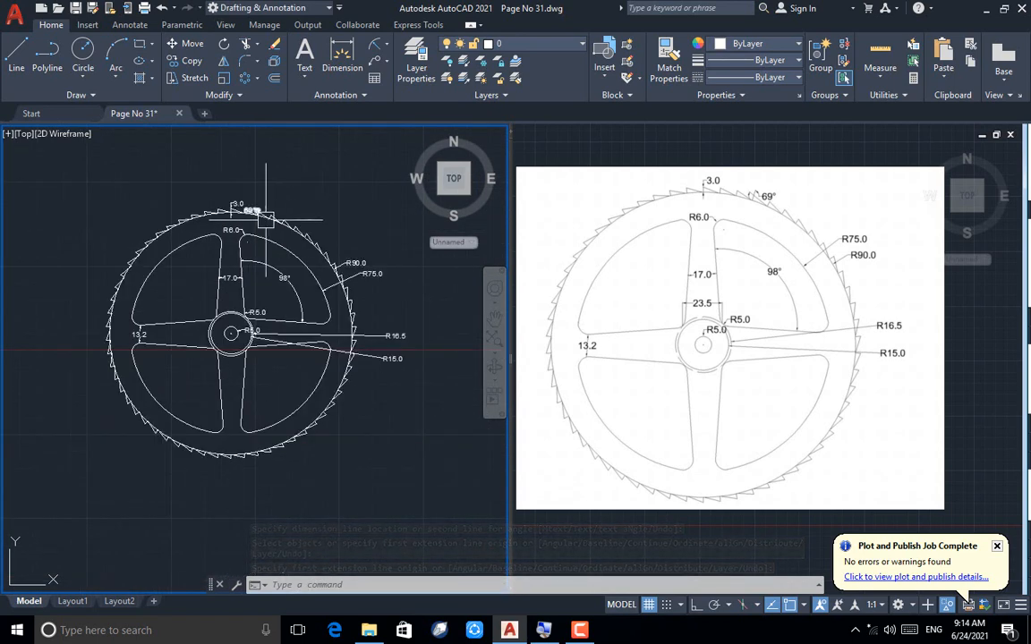